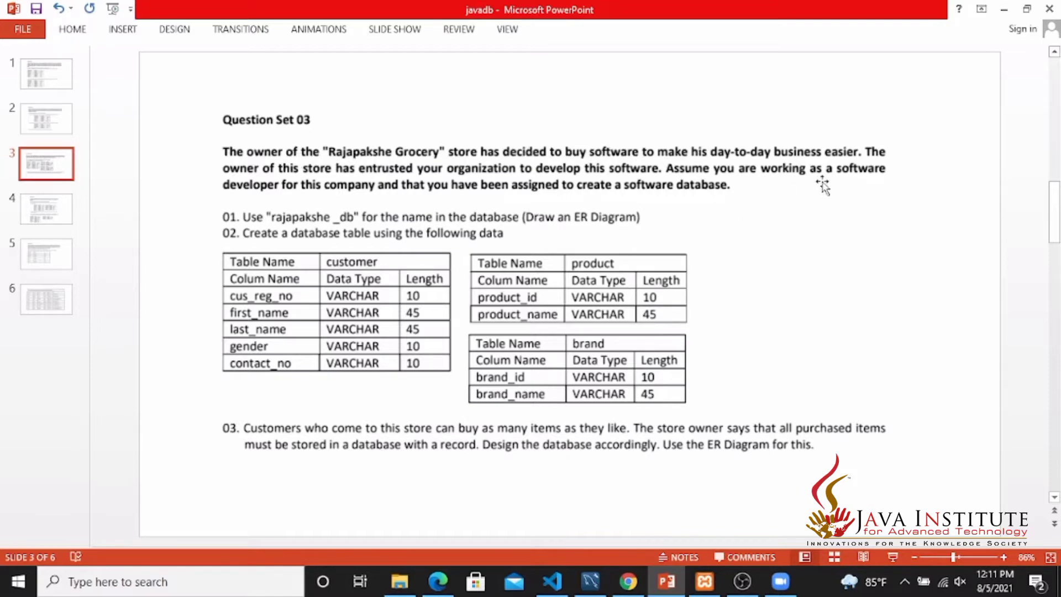
left_click(510, 247)
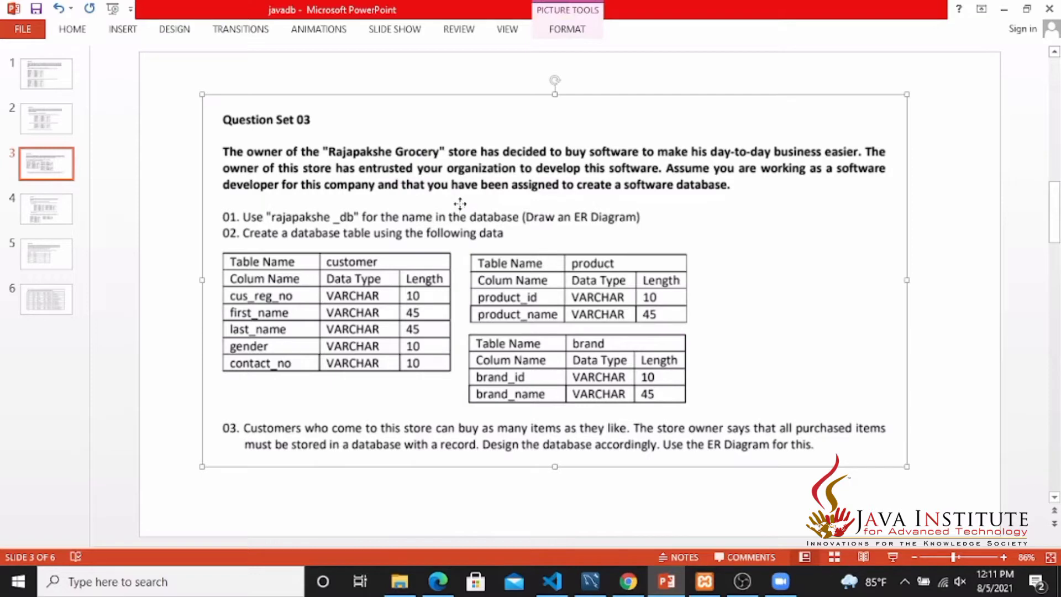
left_click(384, 64)
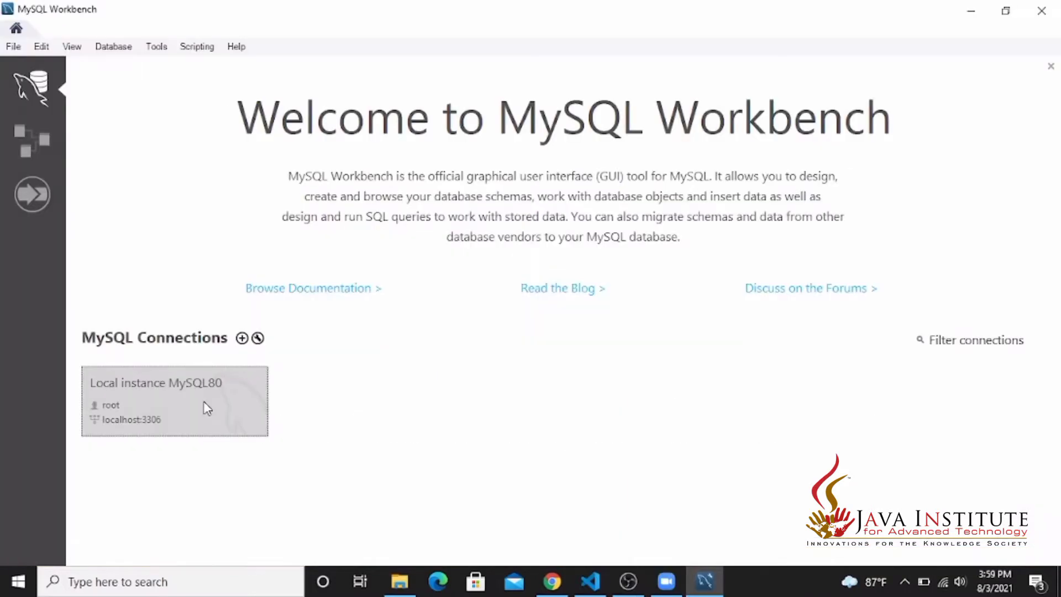
Open the Local instance MySQL80 connection in MySQL Workbench and create a new model
left_click(205, 405)
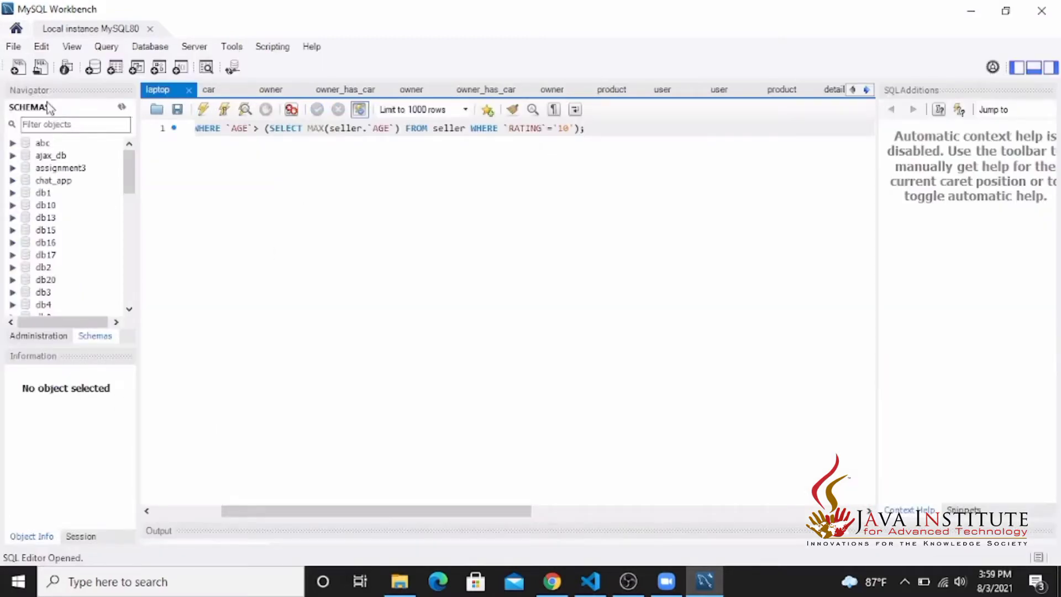
left_click(14, 48)
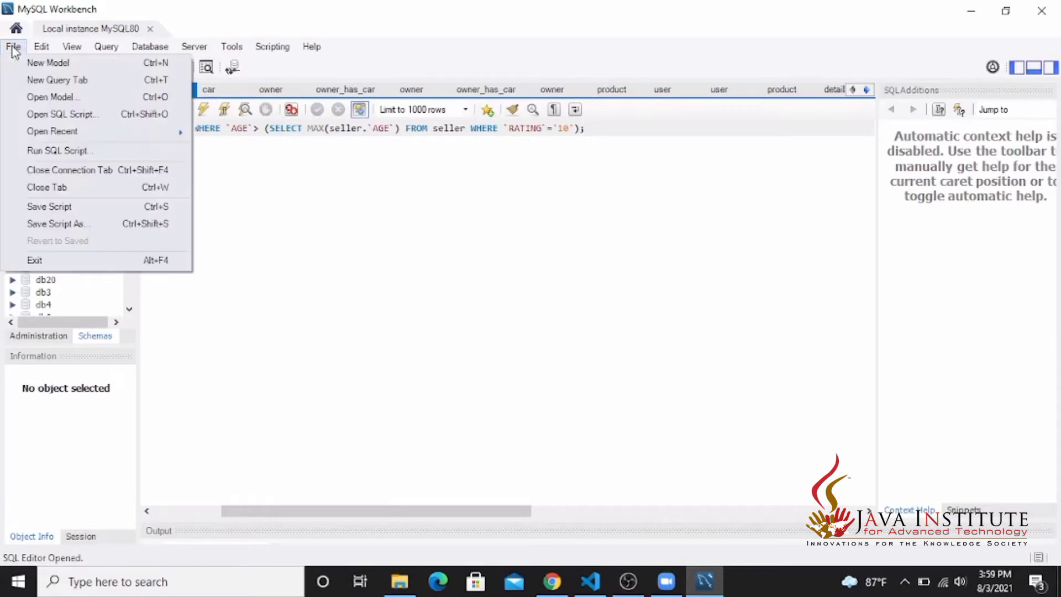
left_click(50, 64)
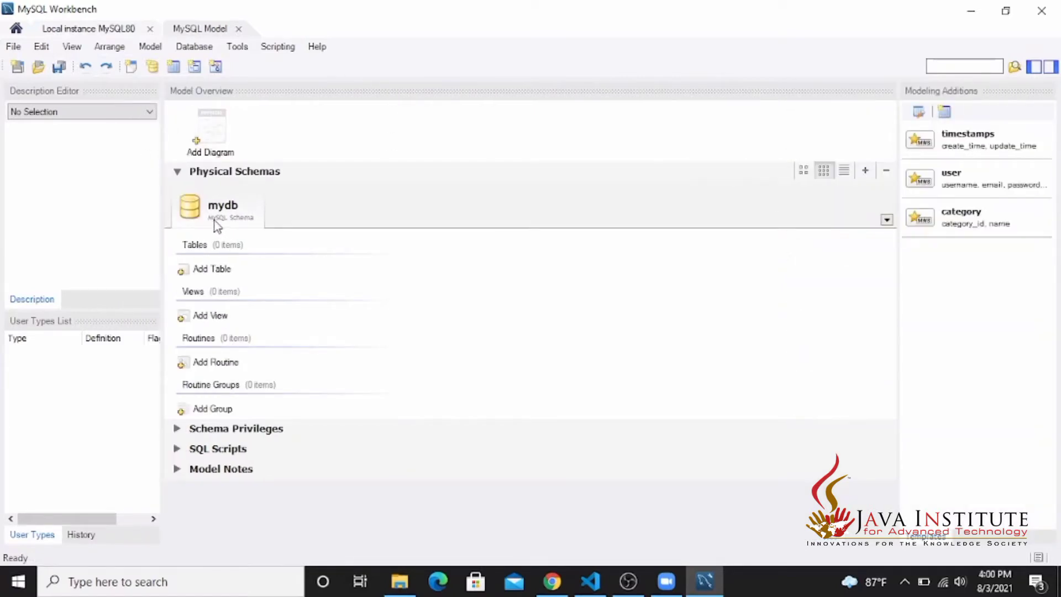
Rename the model's mydb schema to rajapakshe_db and close the schema editor
double_click(216, 221)
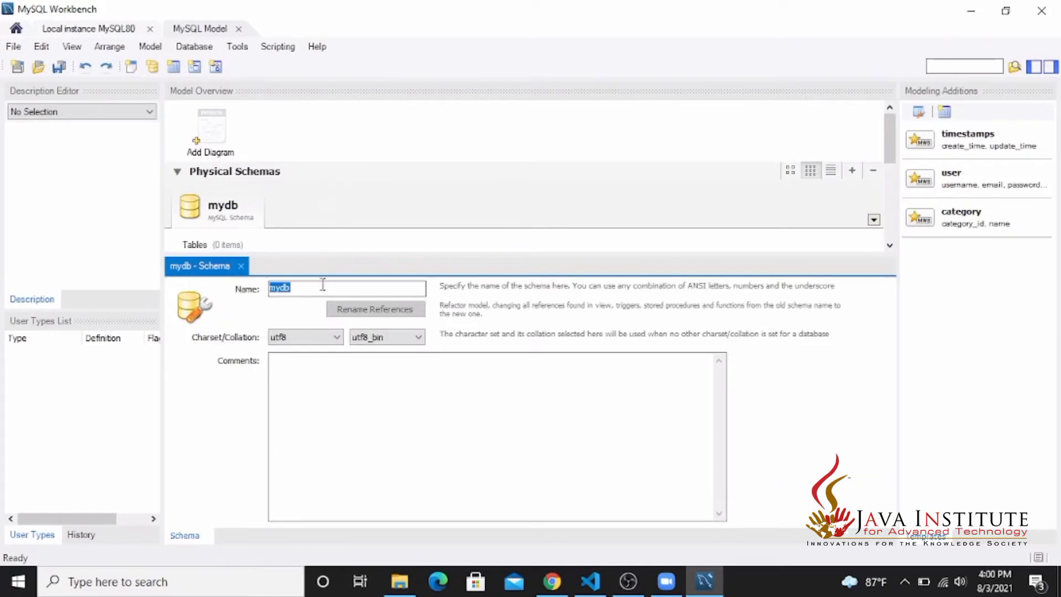
type("raja")
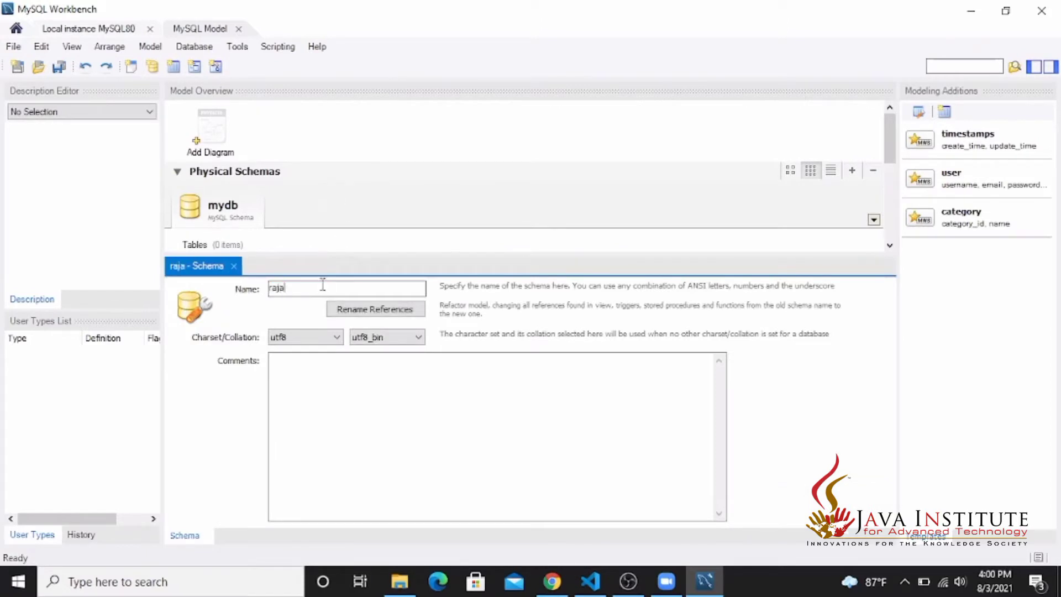
type("pakshe")
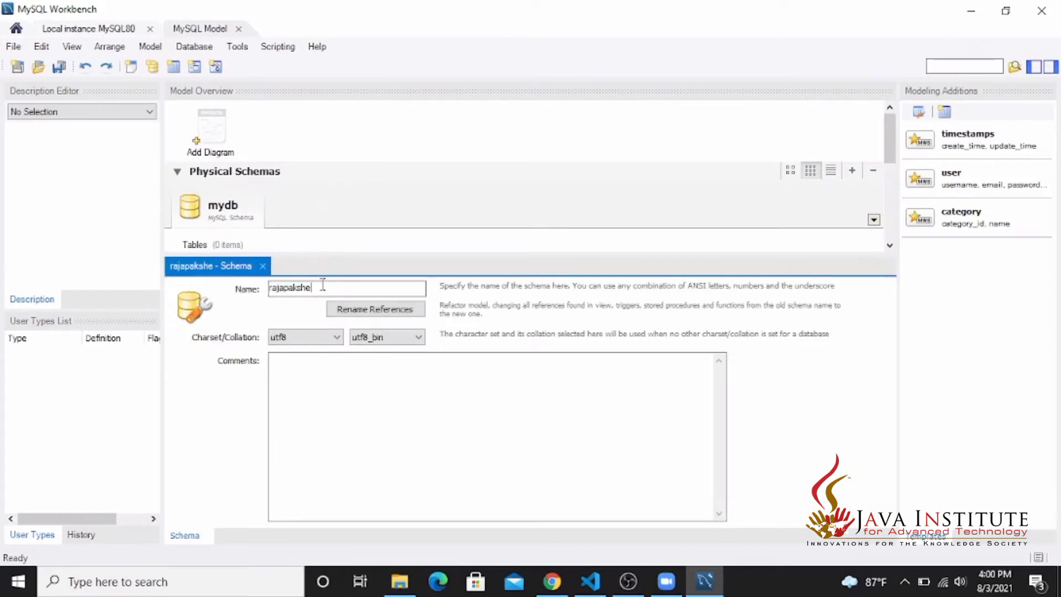
type("_db")
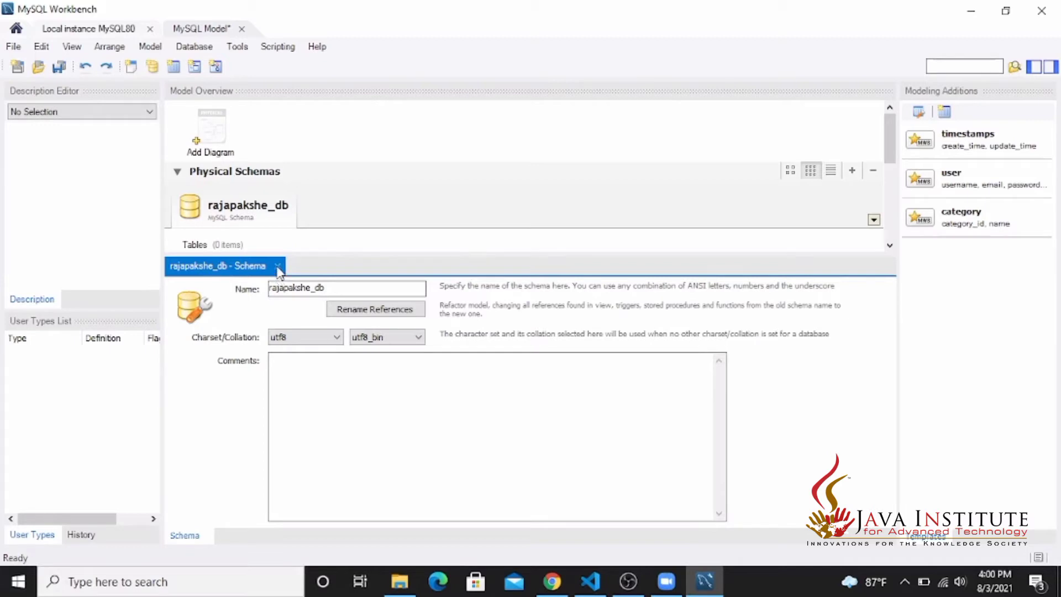
left_click(278, 267)
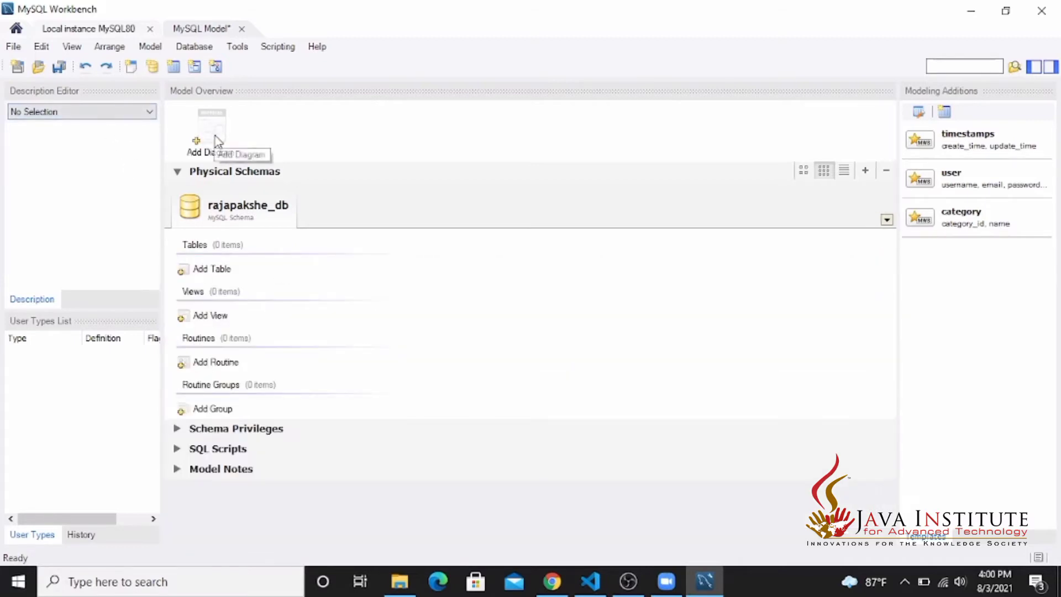
Add an EER diagram to the model and place a new table in the upper area of its canvas
double_click(215, 141)
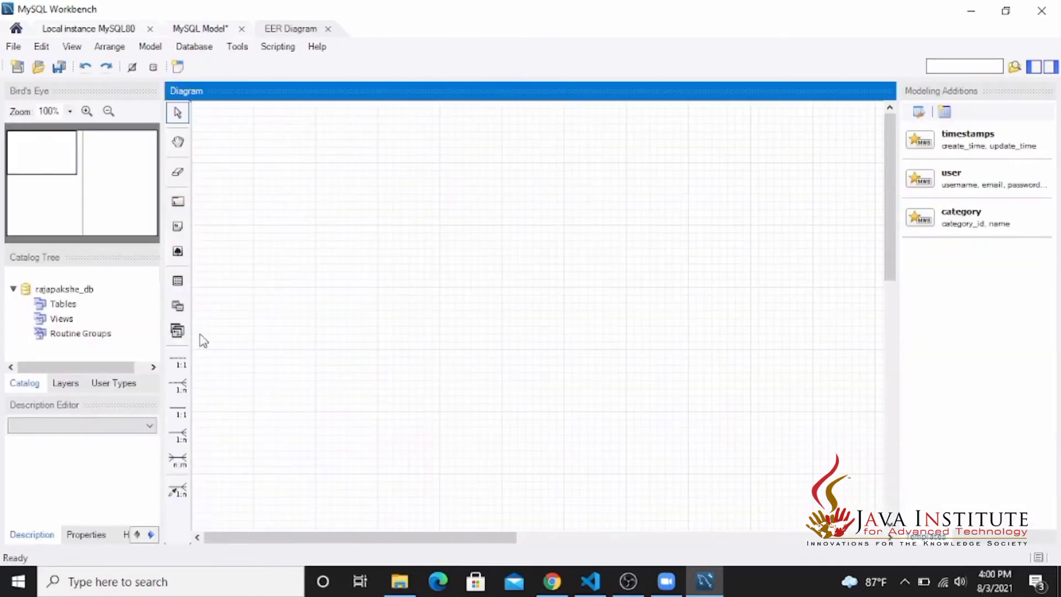
left_click(177, 282)
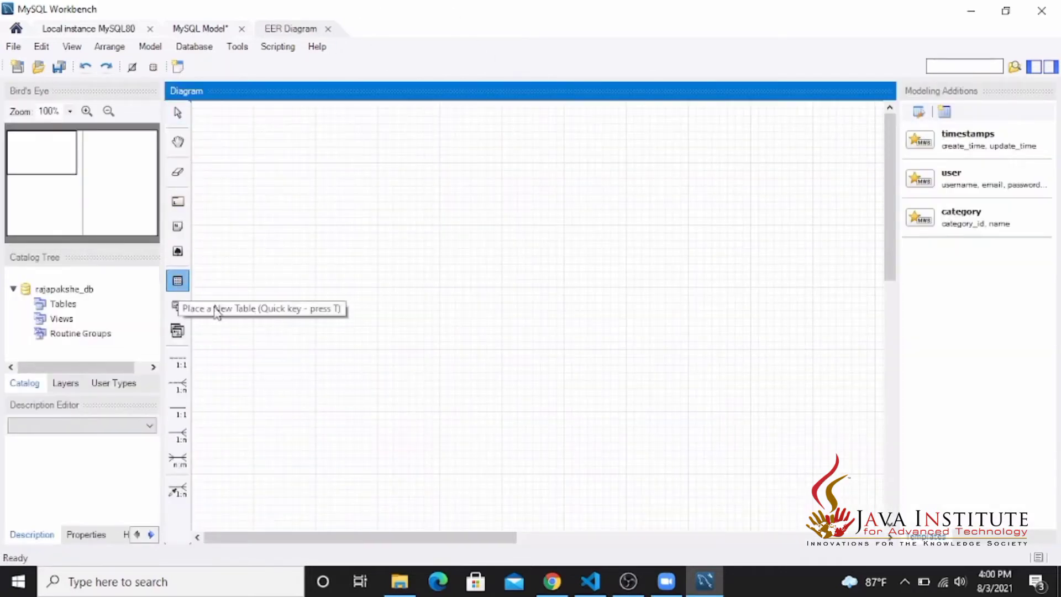
left_click(294, 197)
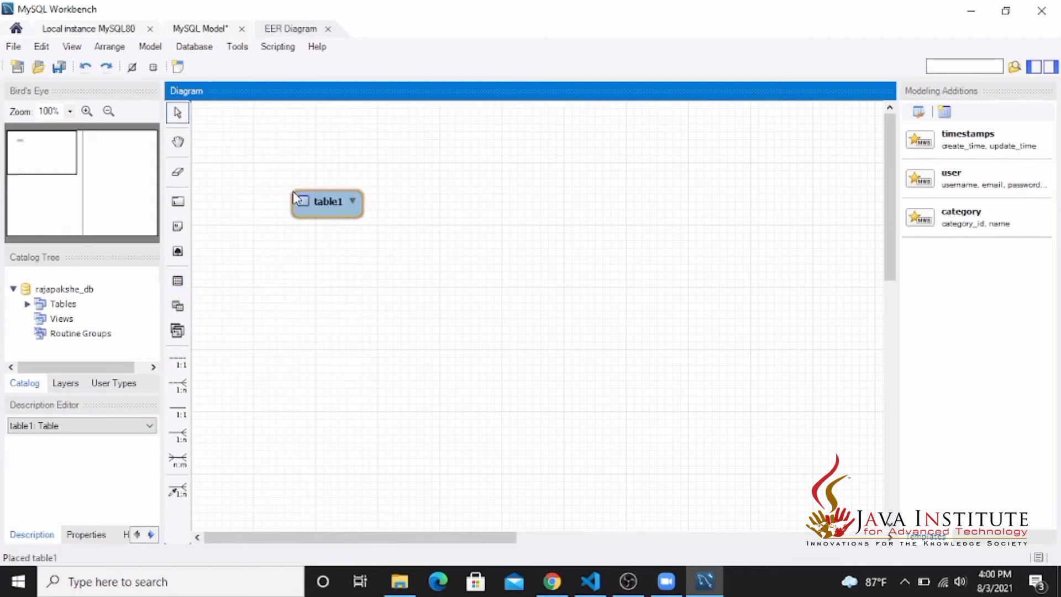
Open the new table for editing, enlarge the editor area and name the table customer
left_click(323, 203)
double_click(319, 198)
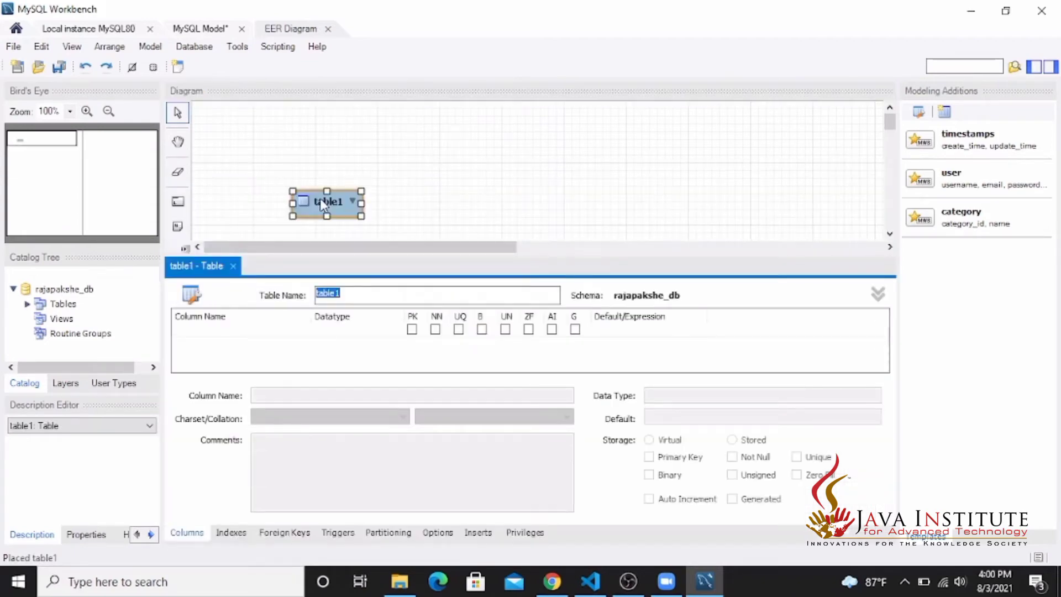
left_click_drag(422, 254, 416, 195)
double_click(356, 240)
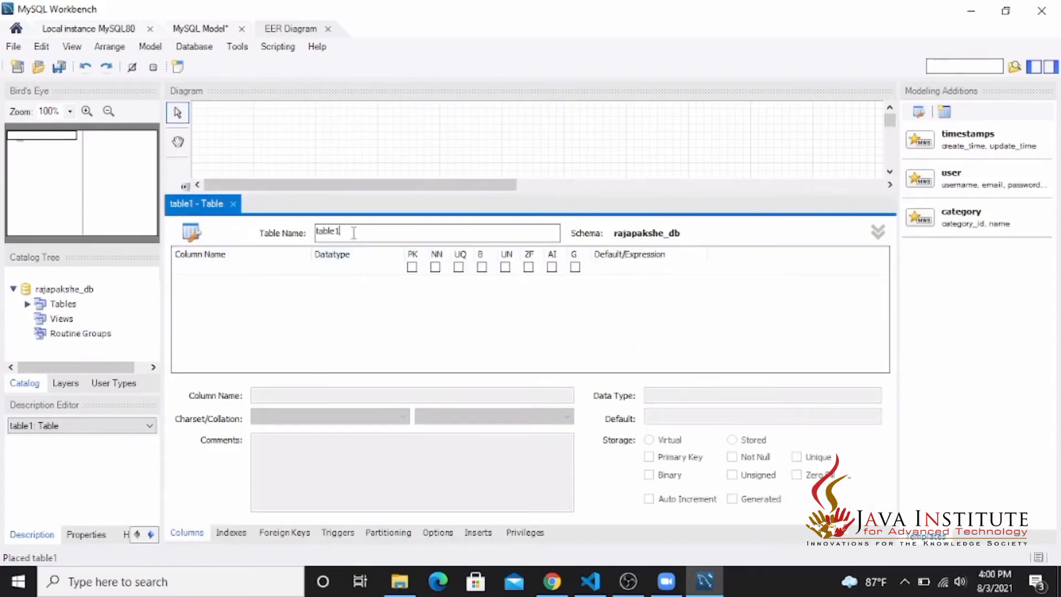
type("customer")
Add the first column cus_reg_no to the customer table with data type VARCHAR(10)
double_click(220, 269)
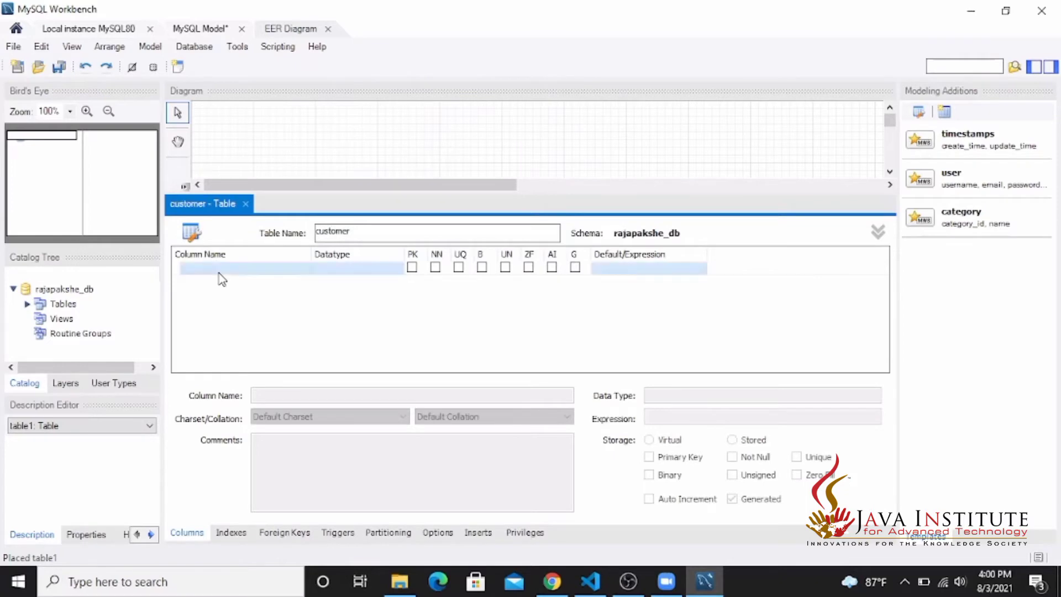
type("cus_reg_no")
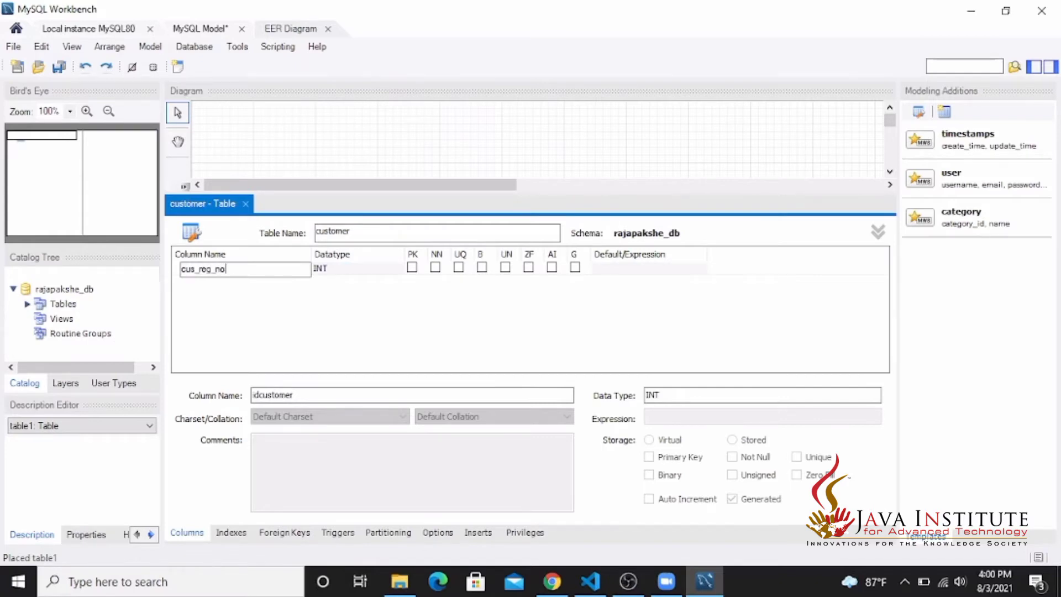
left_click(388, 269)
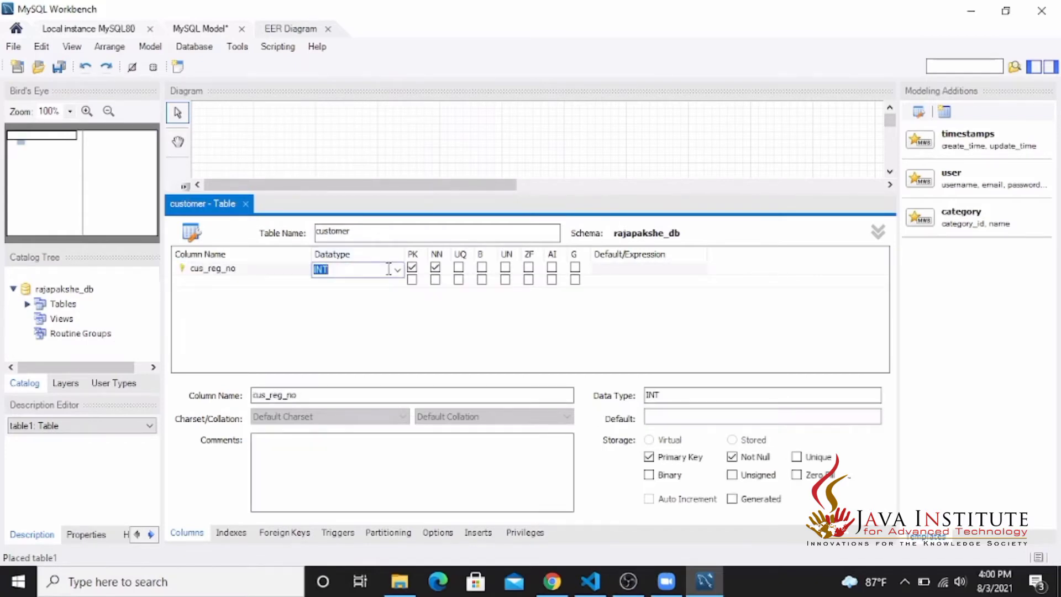
left_click(396, 270)
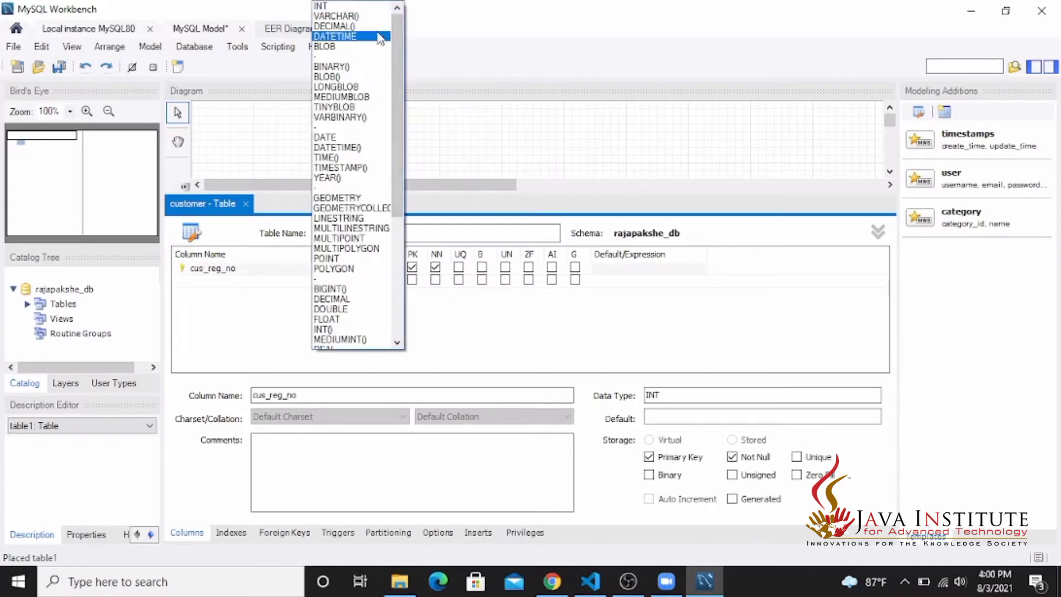
left_click(375, 20)
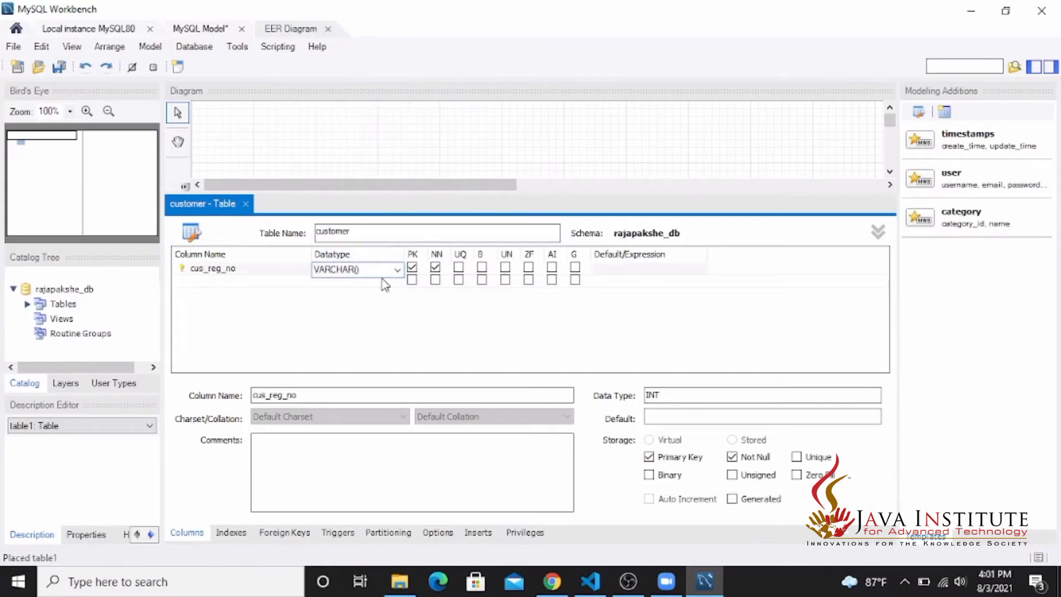
type("10")
Add the columns first_name and last_name to the customer table, keeping the VARCHAR(45) data type
double_click(213, 286)
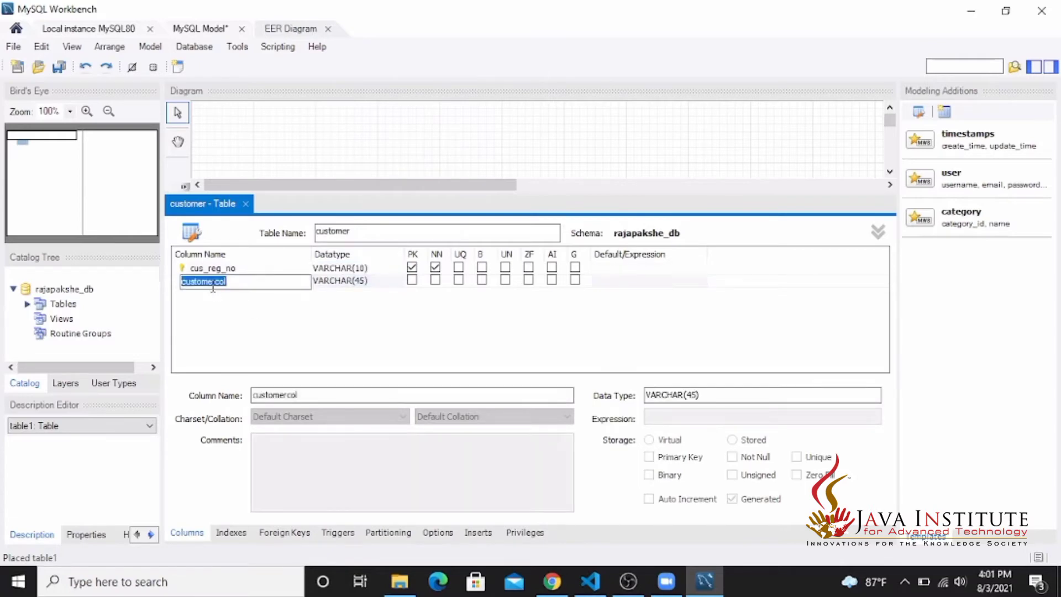
type("first_name")
double_click(210, 294)
key("BackSpace")
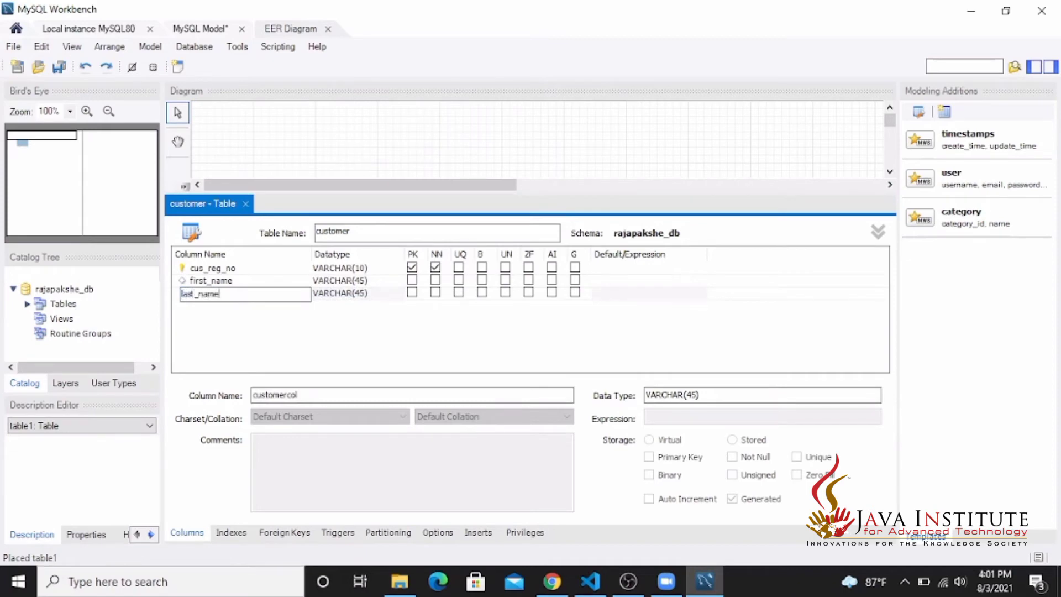
Add a gender column to the customer table with data type VARCHAR(10)
double_click(254, 309)
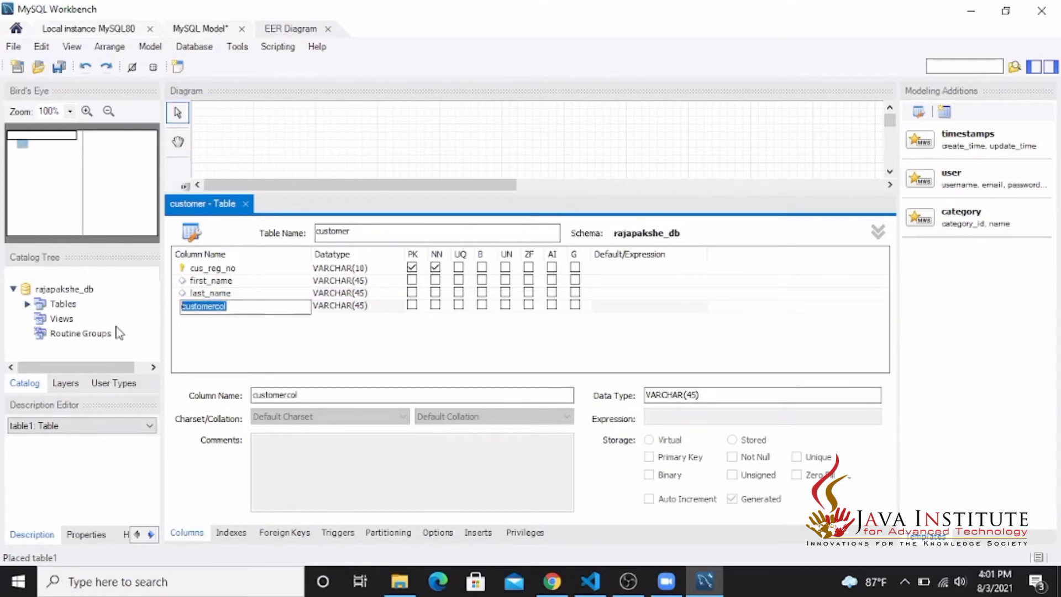
type("gender")
double_click(362, 308)
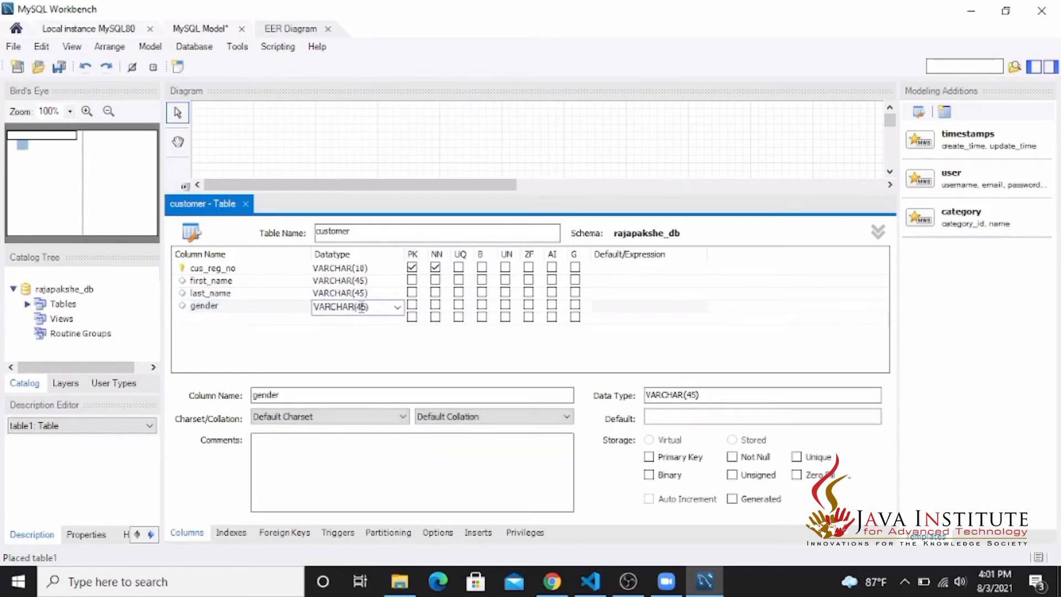
key("BackSpace")
key("BackSpace")
type("10")
Add a contact_no column to the customer table with data type VARCHAR(10)
left_click(270, 319)
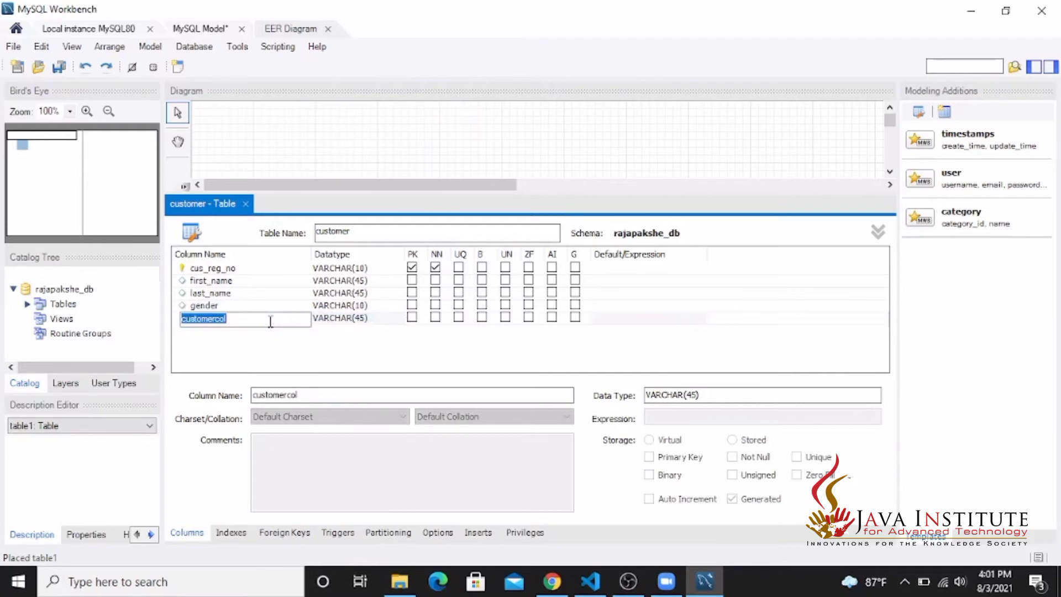
type("contact_no")
left_click(364, 326)
left_click(364, 326)
left_click(361, 320)
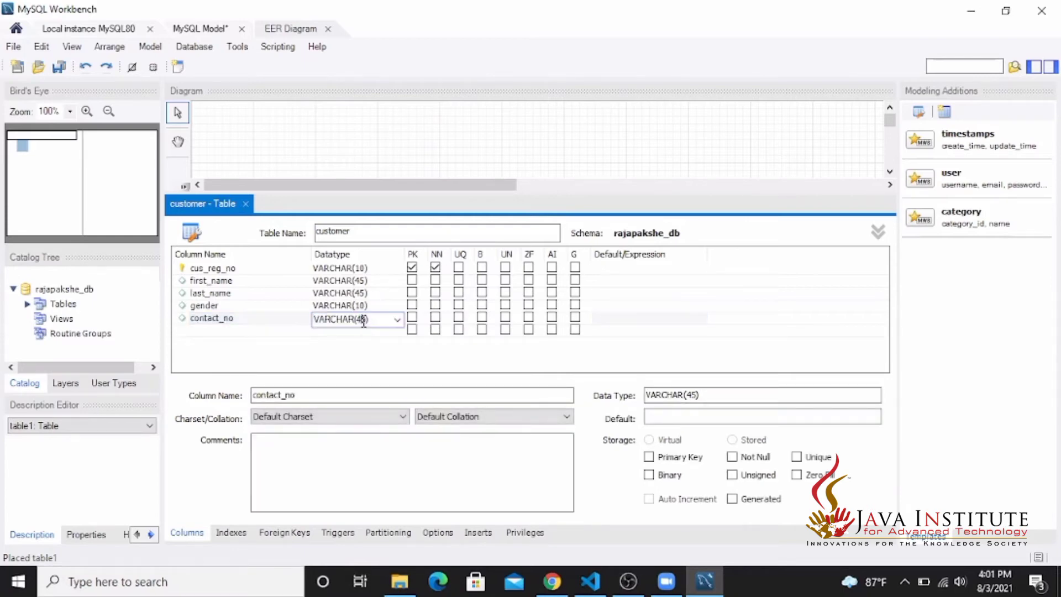
key("BackSpace")
type("10")
Close the customer table's editor and move the table slightly up and left in the diagram
left_click(245, 204)
left_click(578, 335)
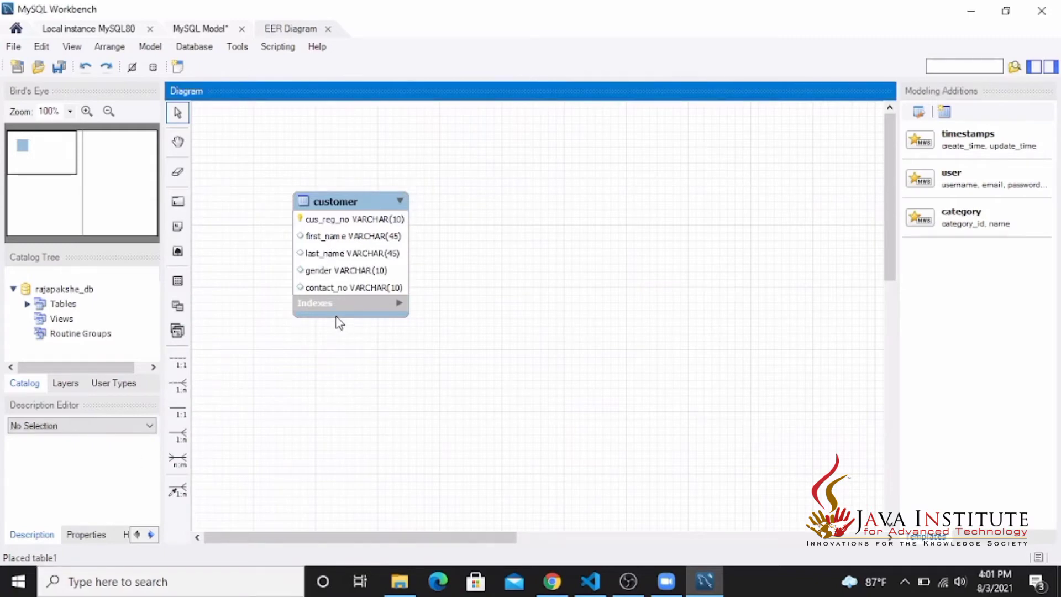
left_click_drag(329, 297, 304, 257)
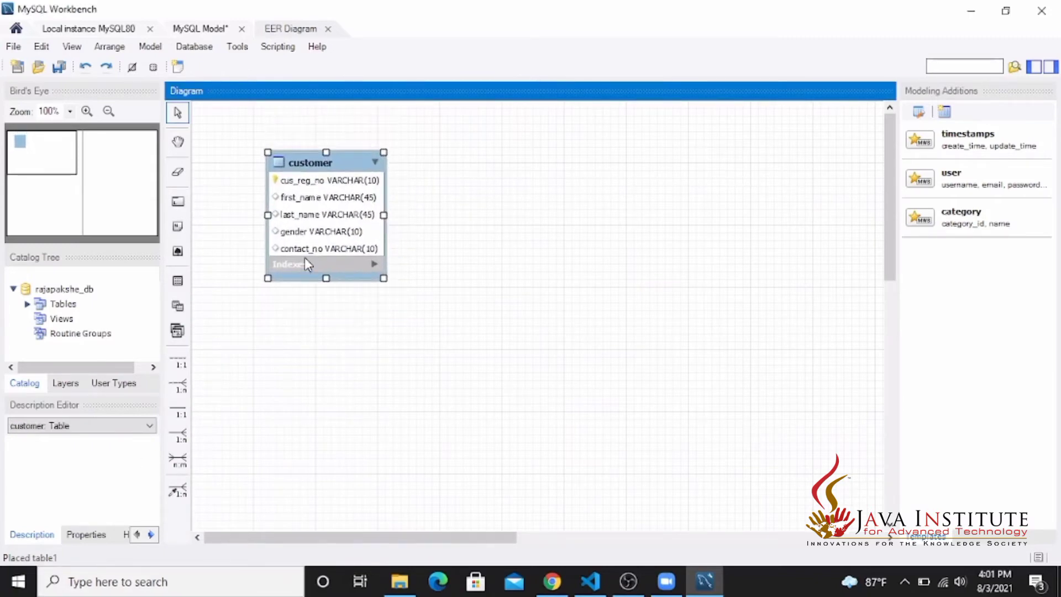
left_click(482, 278)
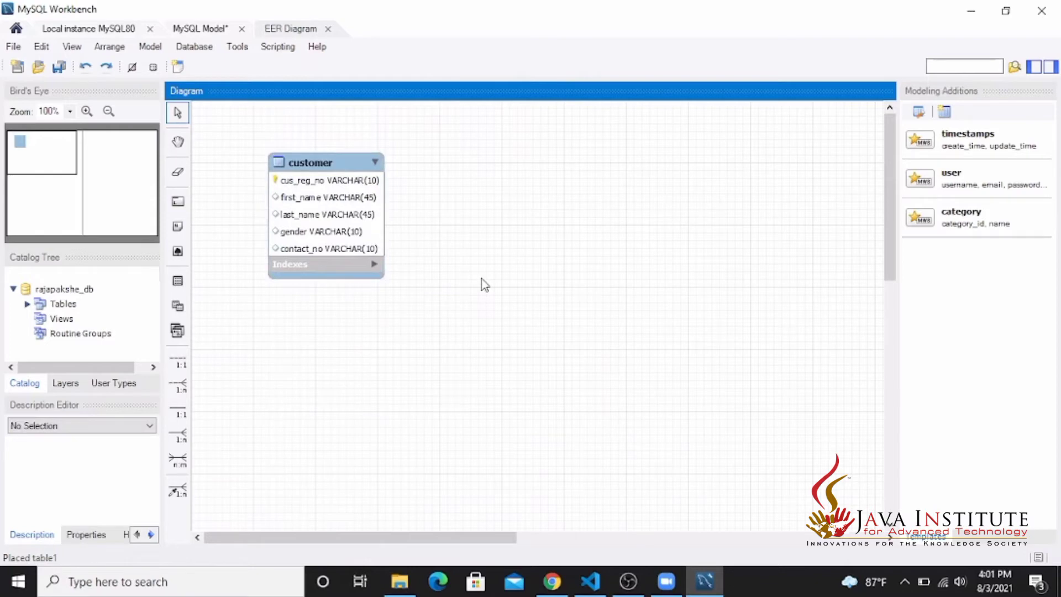
Place a second table to the right of the customer table and name it product
left_click(178, 281)
left_click(547, 208)
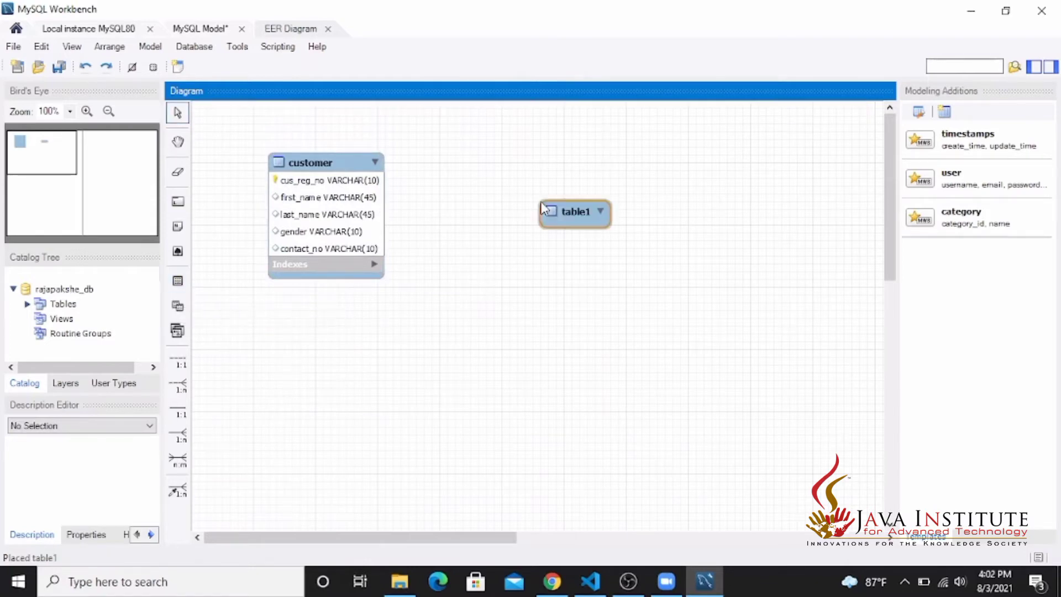
double_click(578, 217)
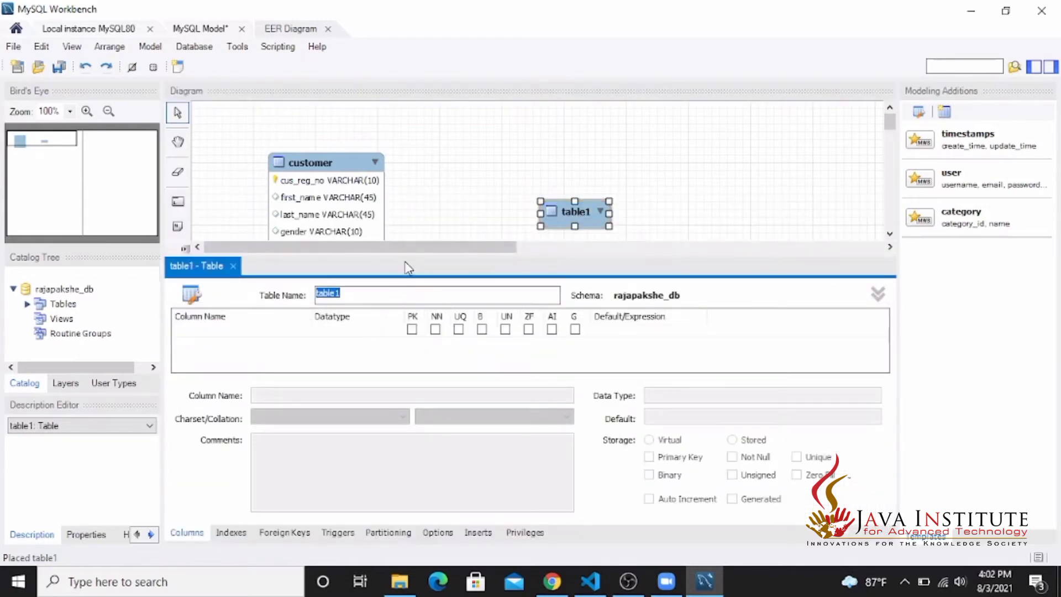
left_click_drag(403, 253, 403, 175)
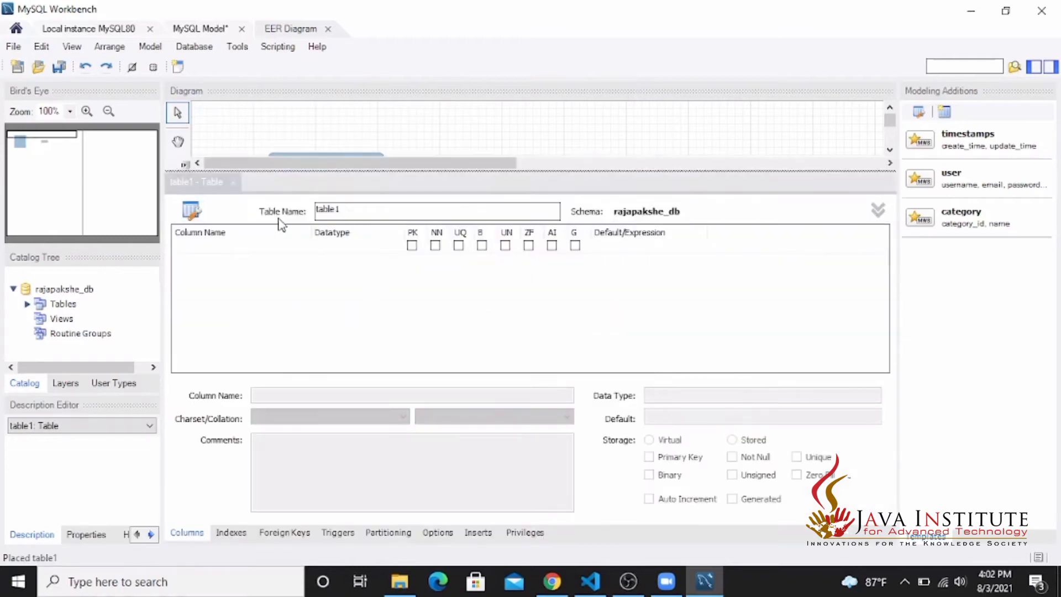
double_click(342, 212)
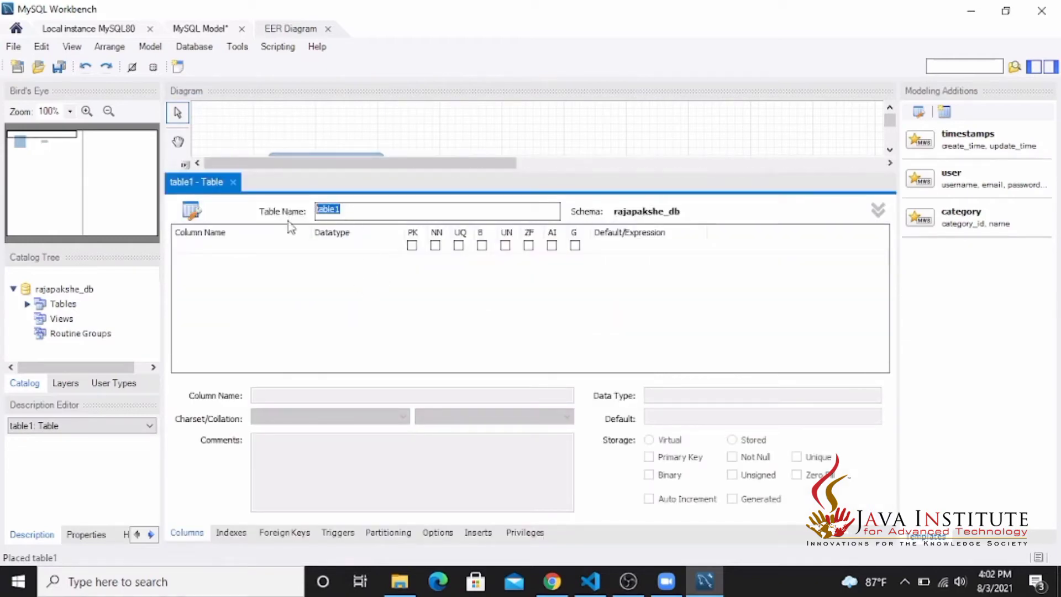
type("product")
Add a product_id column to the product table as its primary key with data type VARCHAR(10)
double_click(242, 248)
type("pr")
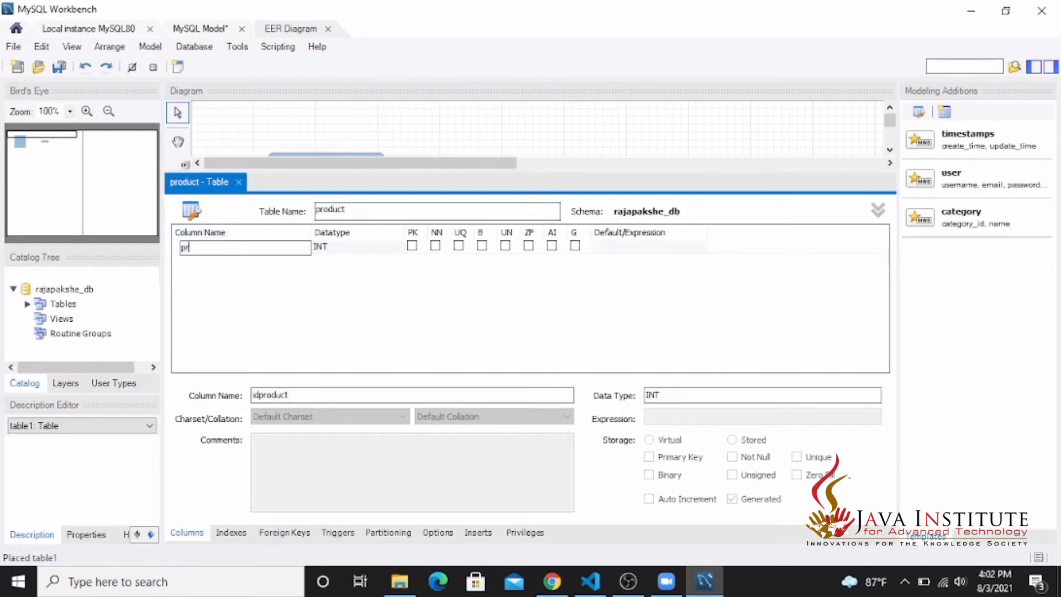
type("oduct_id")
left_click(216, 261)
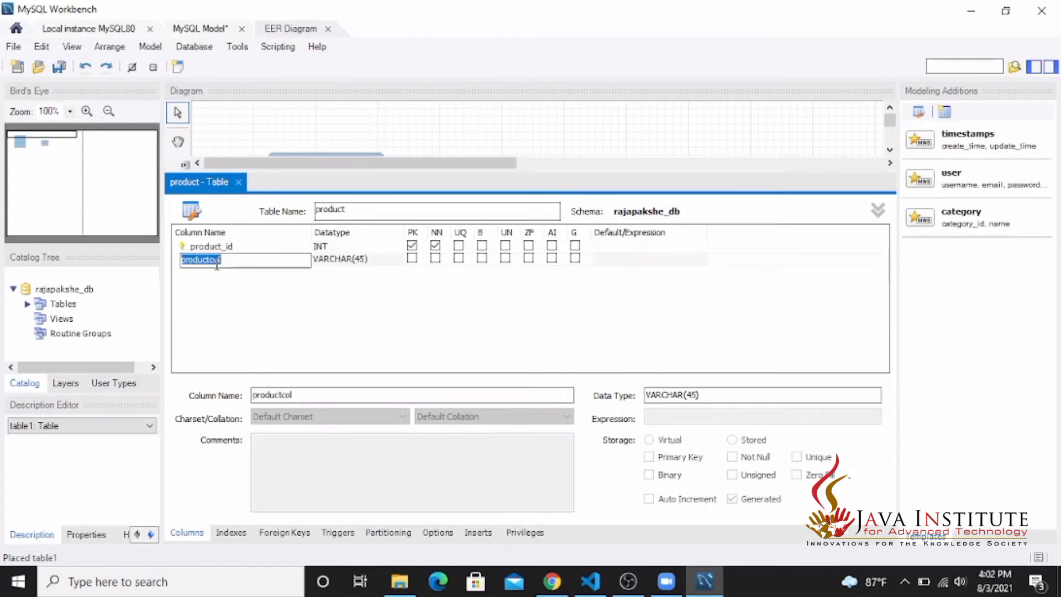
left_click(412, 246)
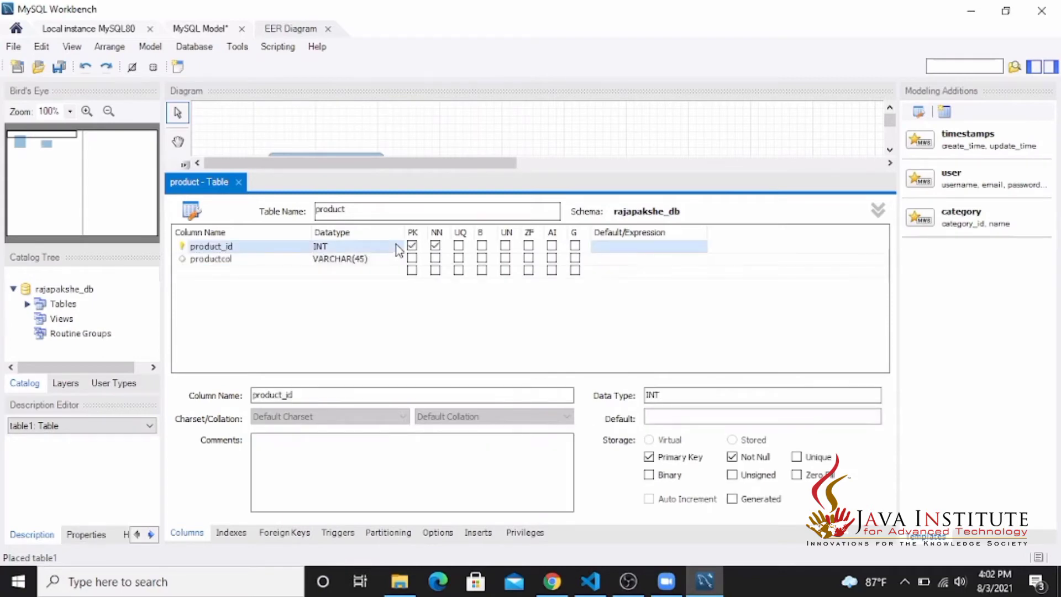
left_click(397, 249)
left_click(401, 246)
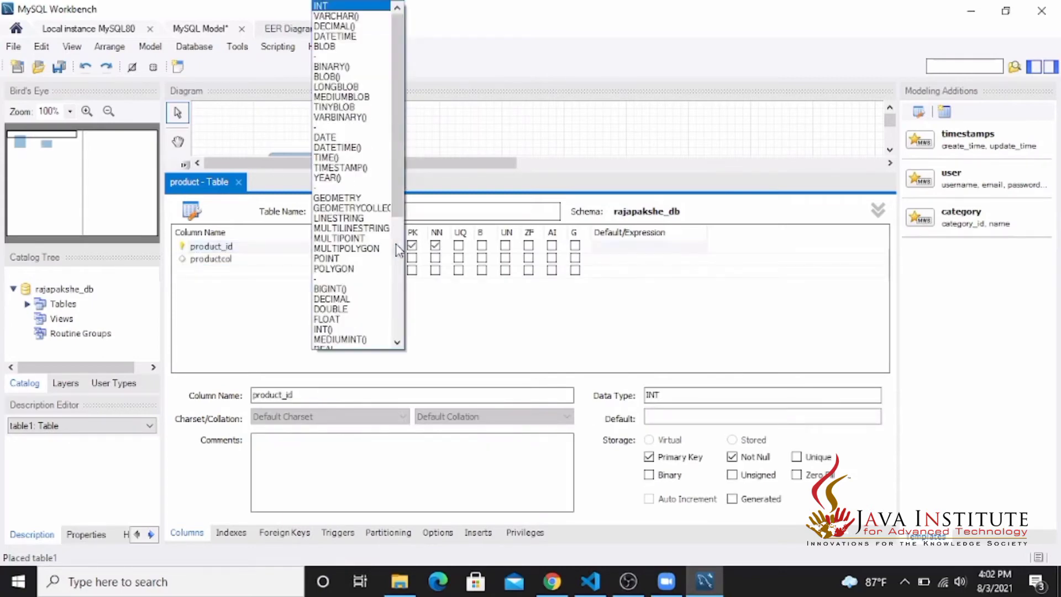
left_click(374, 16)
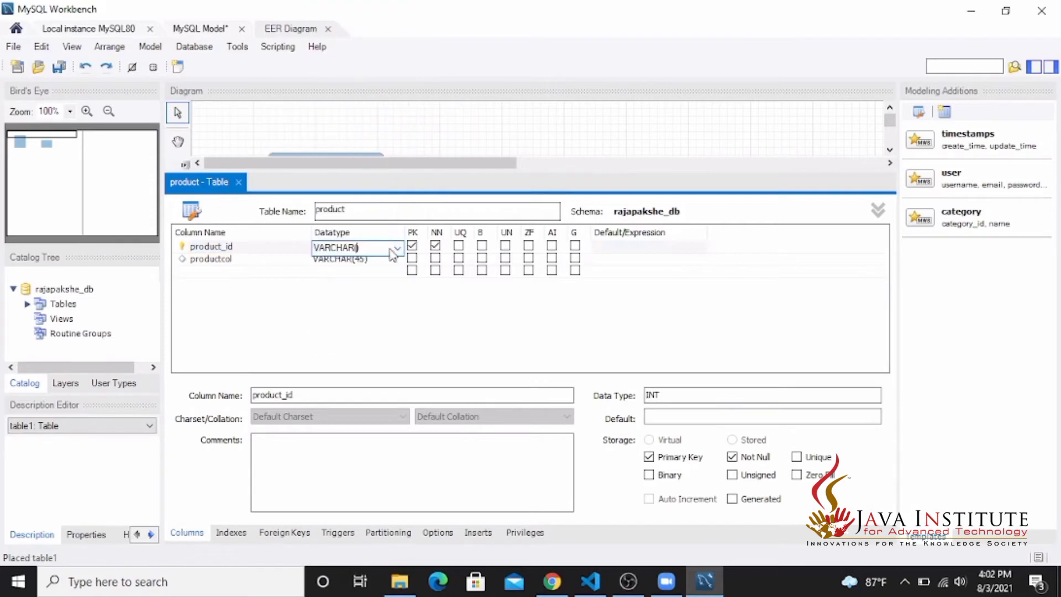
type("10")
Add a product_name column of type VARCHAR(45) to the product table and close the table's editor
double_click(251, 259)
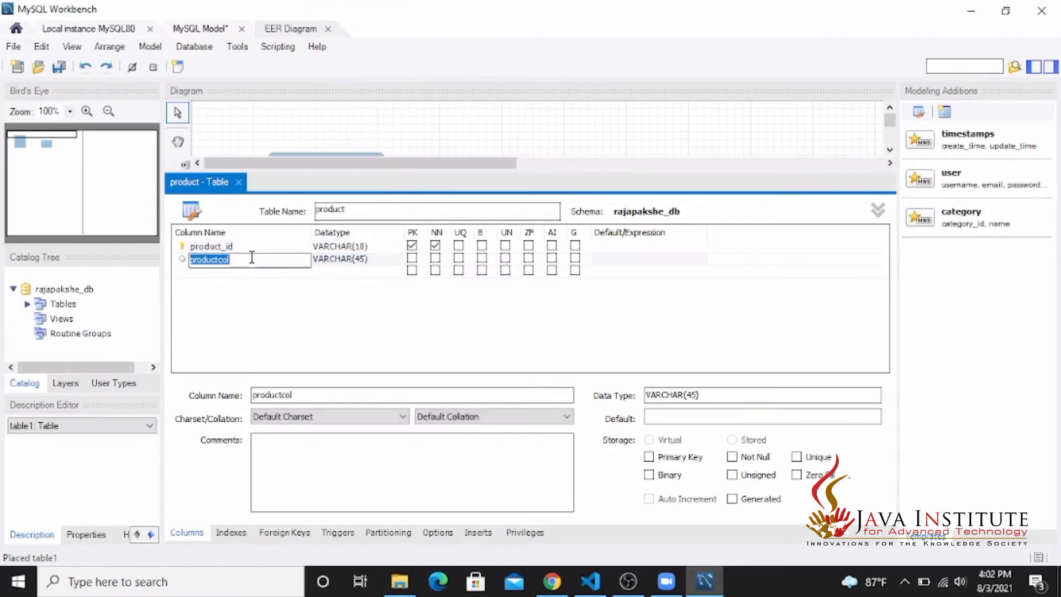
type("product_name")
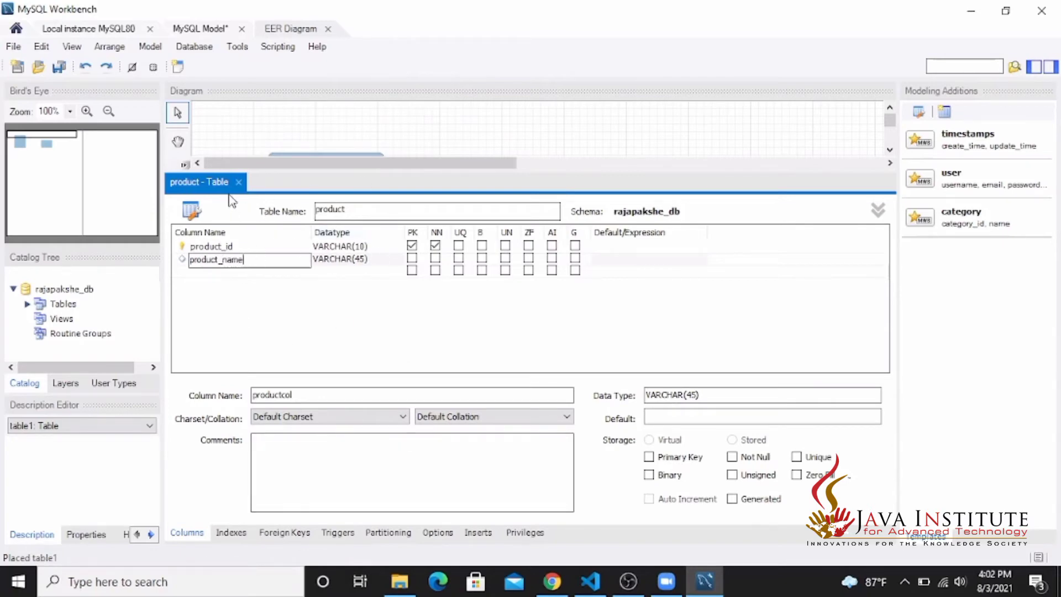
key("Return")
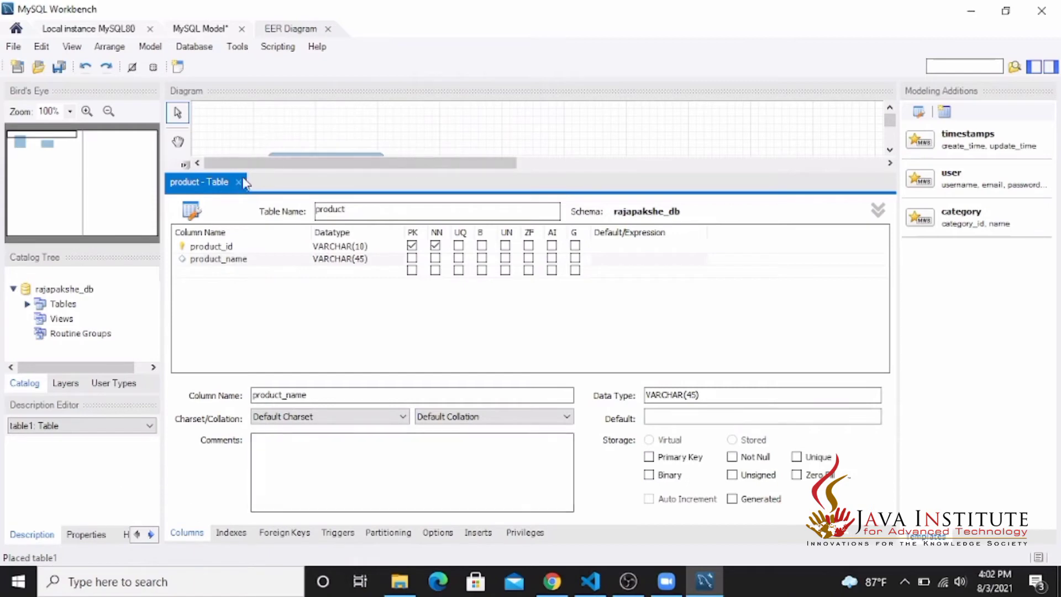
left_click(239, 183)
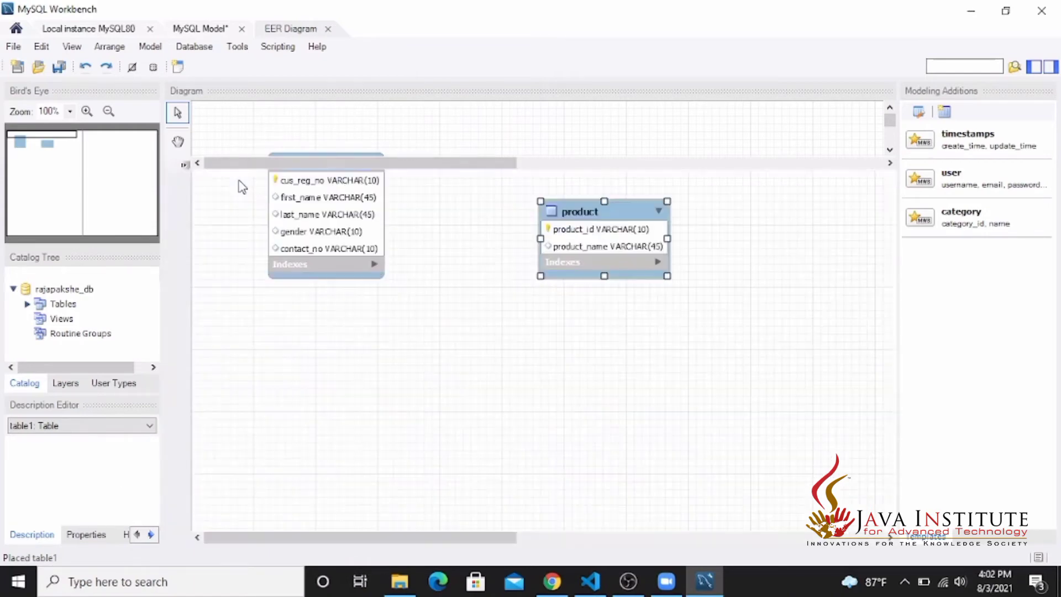
left_click(520, 411)
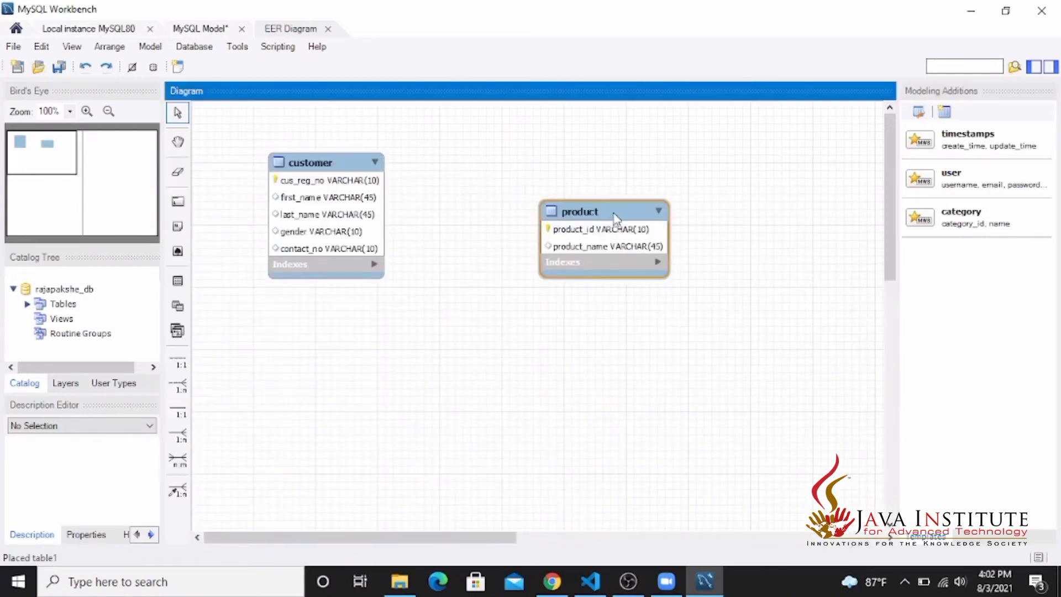
Move the product table below the customer table and place a new third table to the right of customer
left_click_drag(612, 219, 423, 369)
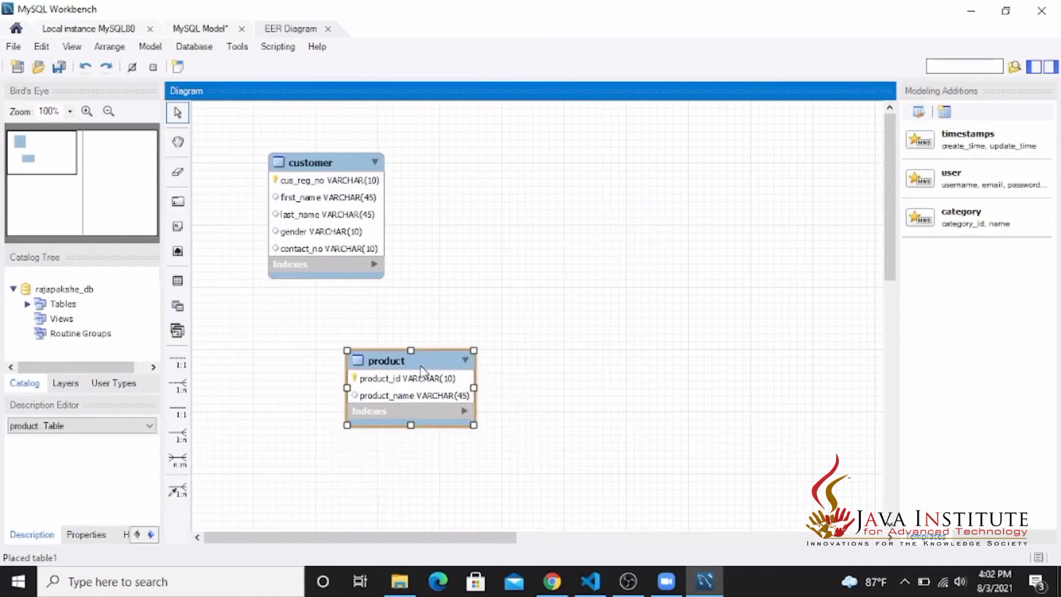
left_click(530, 257)
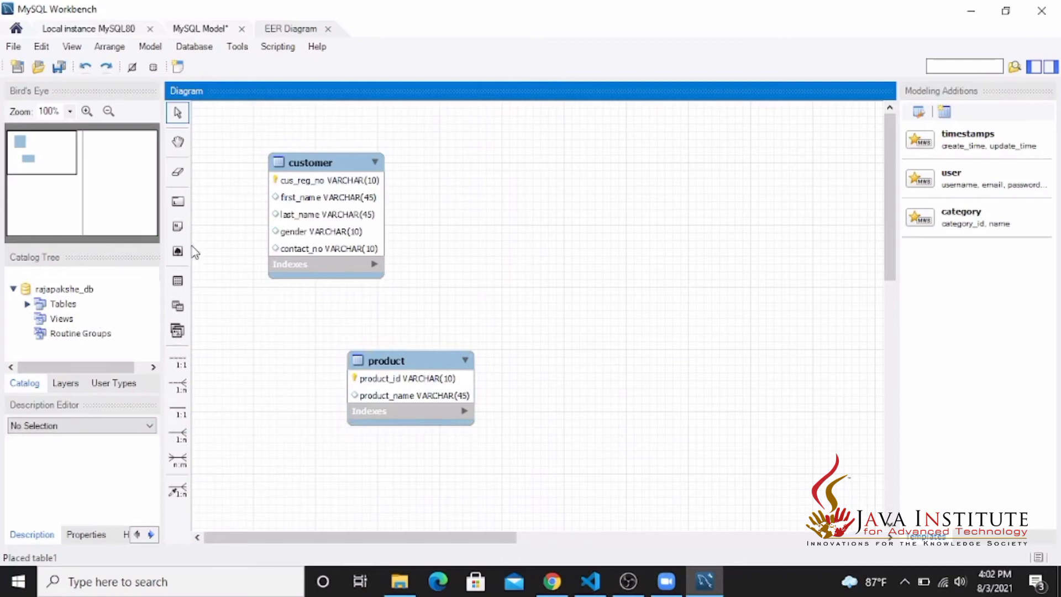
left_click(179, 282)
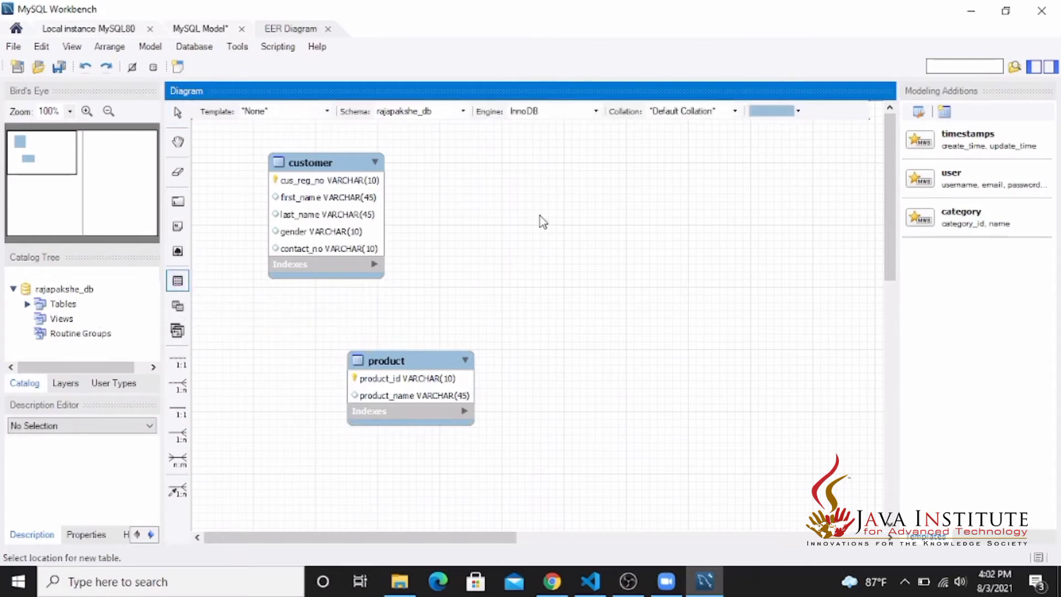
left_click(541, 221)
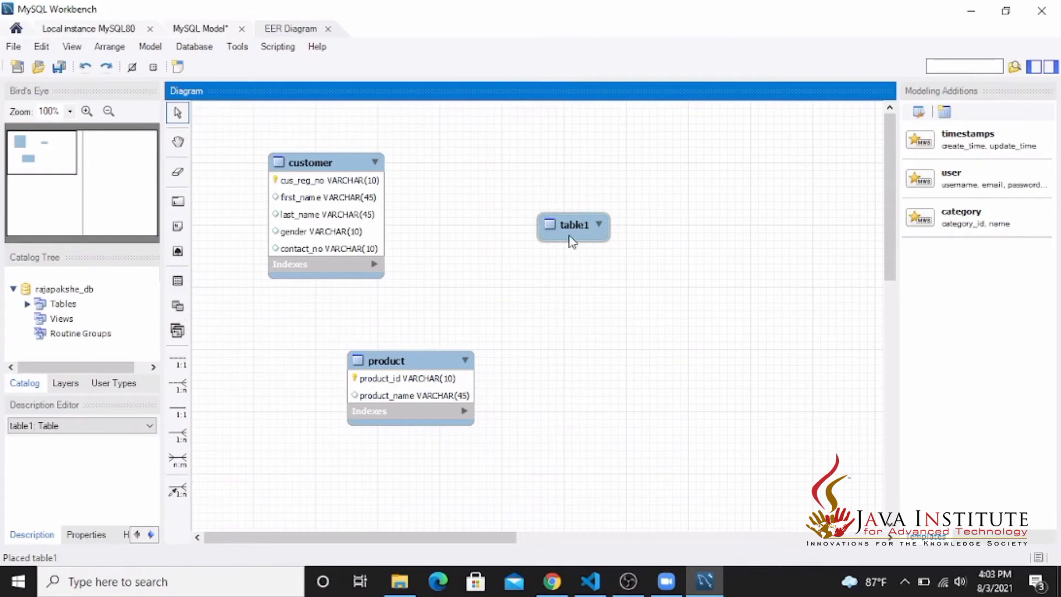
Move the product table up beside customer and shift the new, unnamed table to the lower right of product
left_click_drag(442, 409, 540, 260)
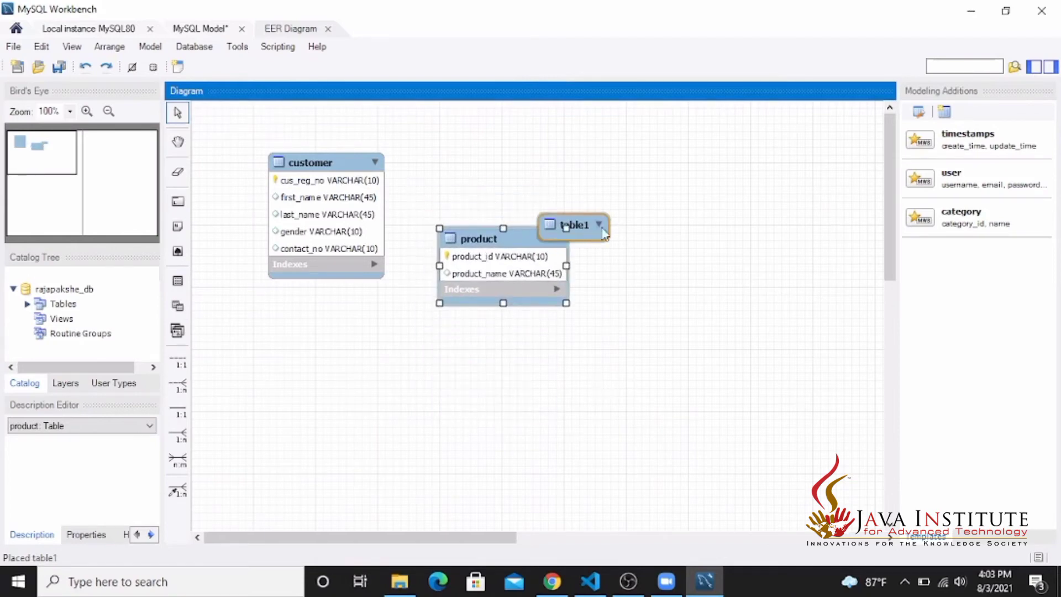
left_click_drag(602, 228, 661, 302)
left_click_drag(656, 343, 670, 374)
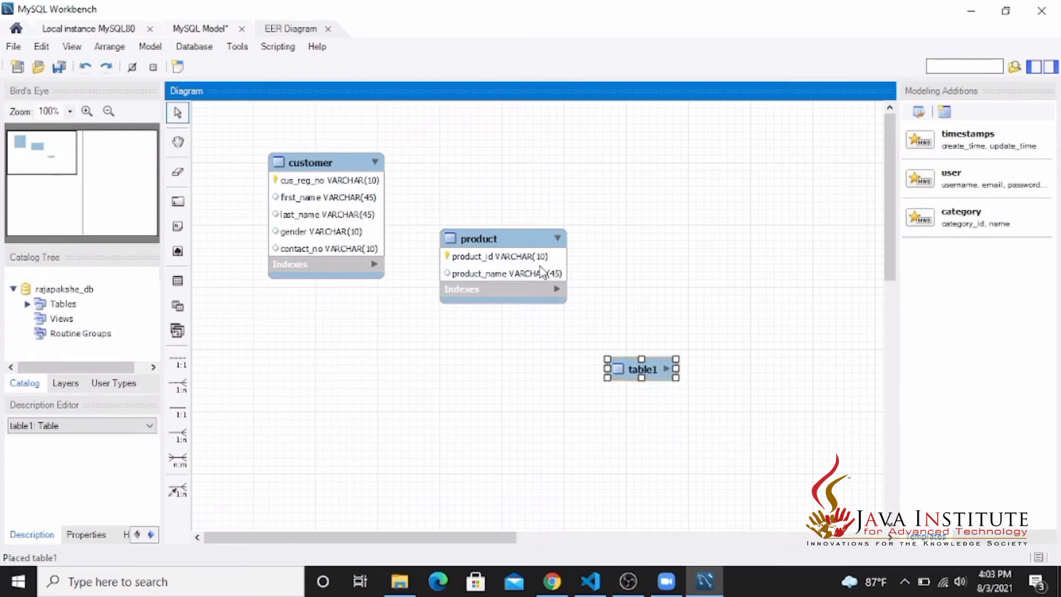
left_click_drag(522, 242, 558, 225)
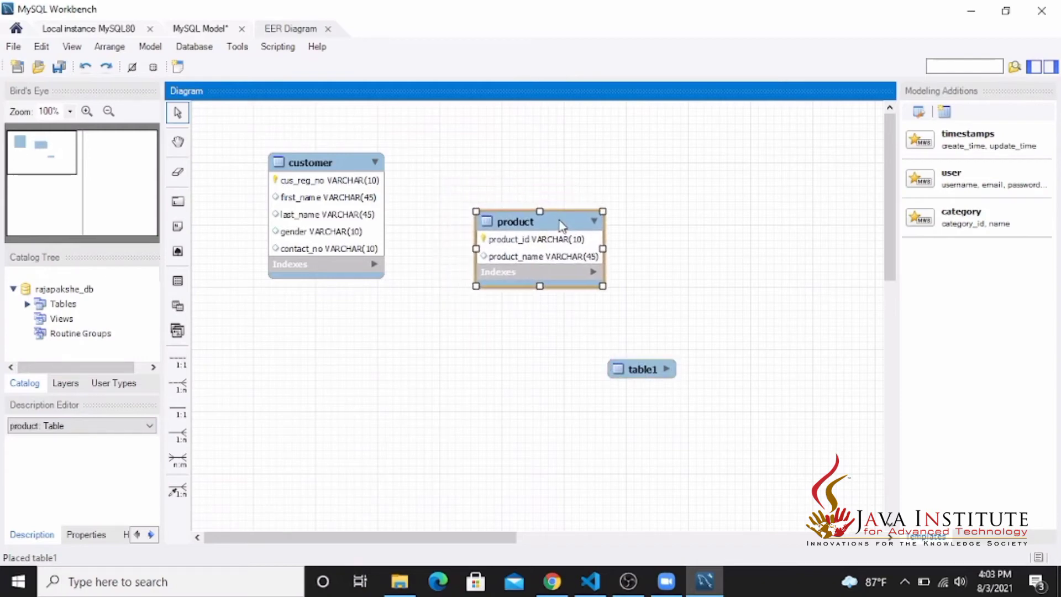
Open the new table's editor and name the table brand
left_click(639, 379)
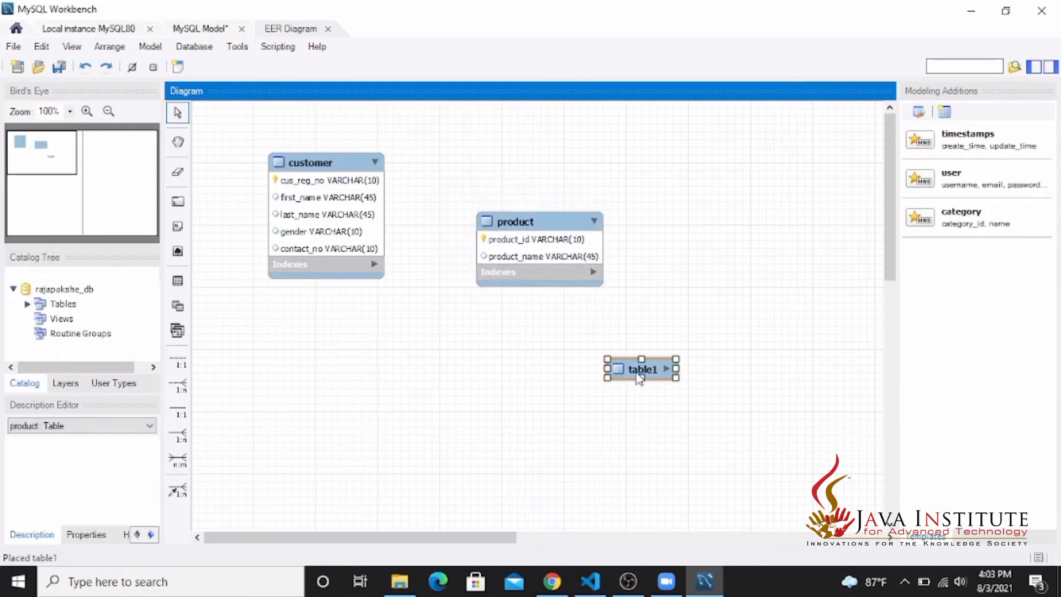
double_click(639, 379)
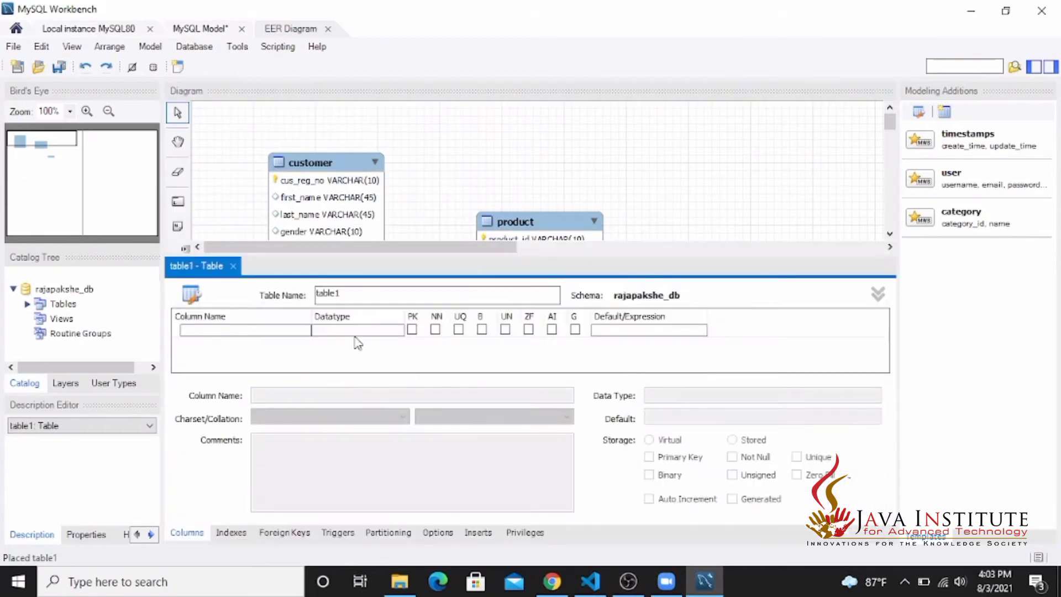
left_click_drag(357, 296, 301, 298)
type("b")
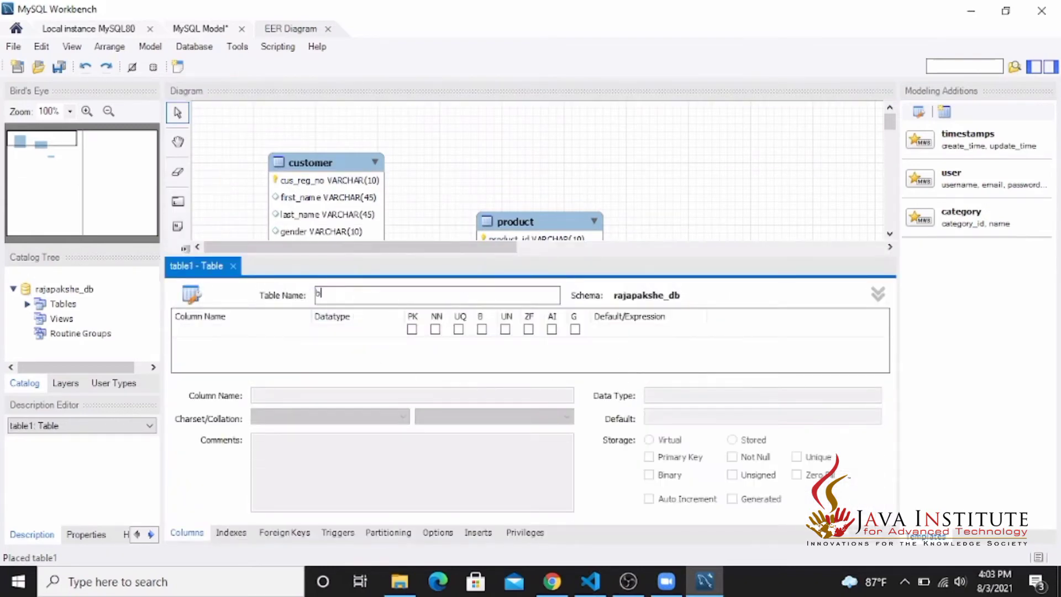
type("rand")
Add a brand_id column to the brand table as its primary key with data type VARCHAR(10)
left_click(219, 333)
left_click(219, 333)
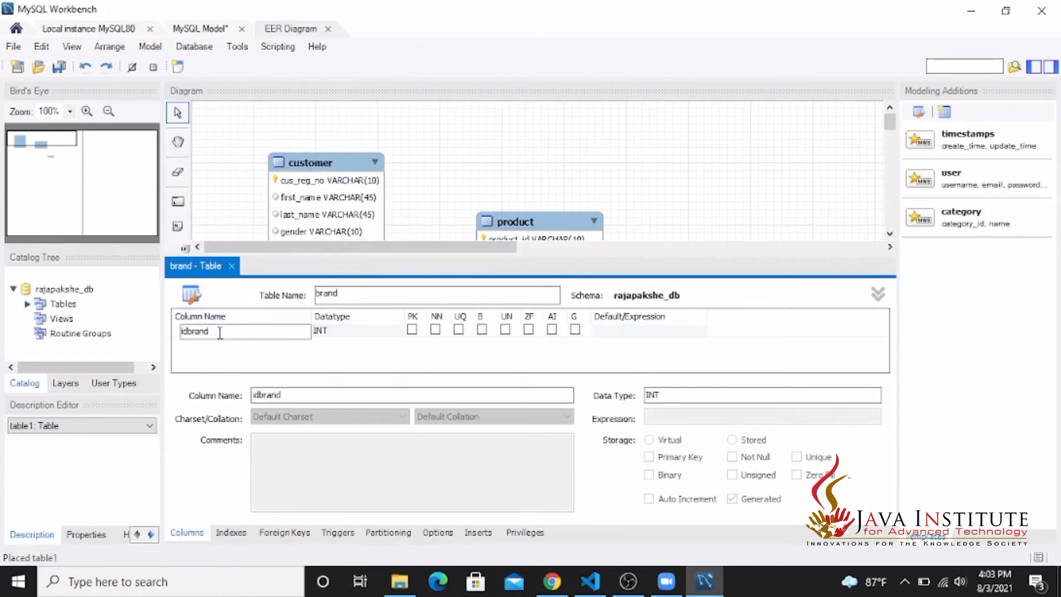
left_click_drag(219, 332, 160, 332)
type("bran")
left_click(413, 331)
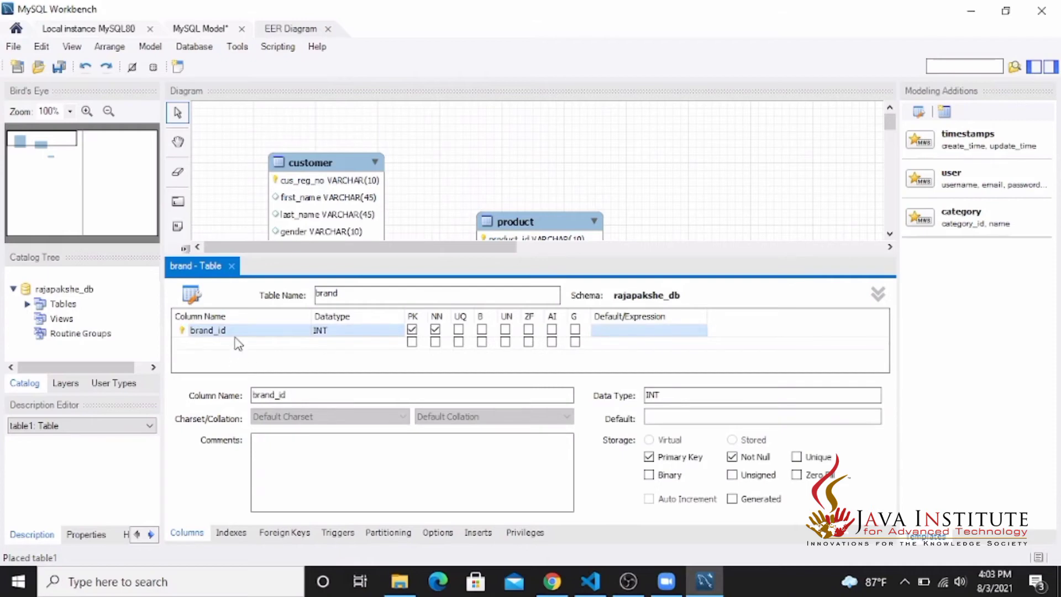
left_click(399, 333)
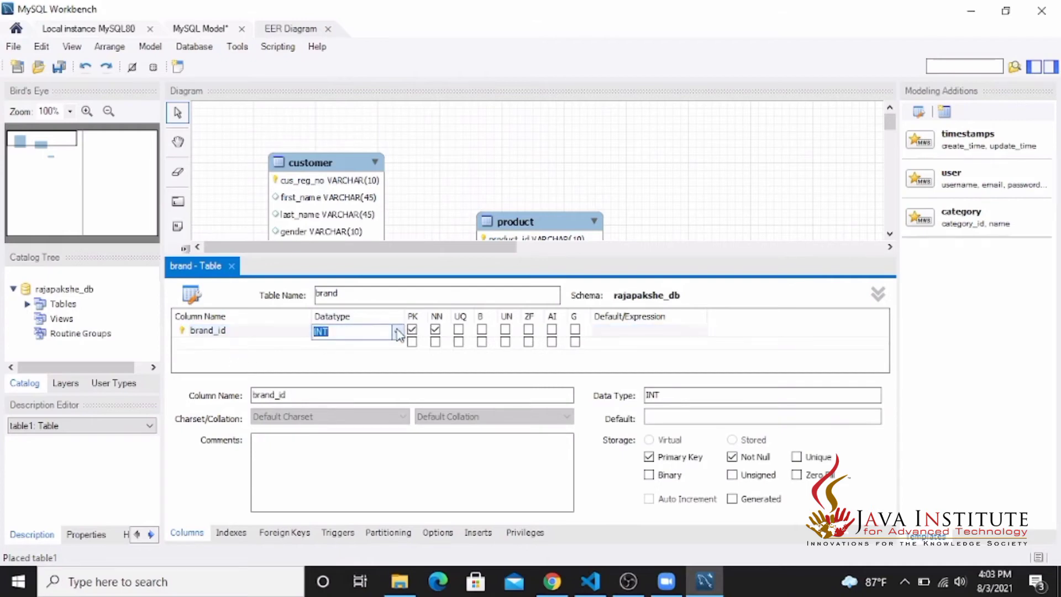
left_click(398, 334)
left_click(387, 21)
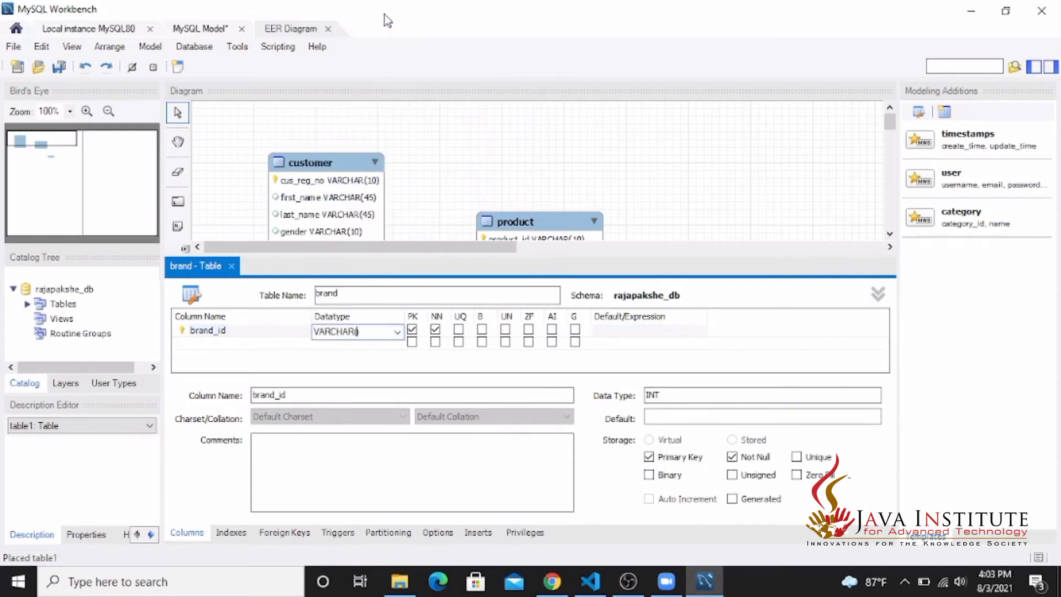
type("10")
Add a brand_name column of type VARCHAR(45) to the brand table and close the table's editor
double_click(239, 342)
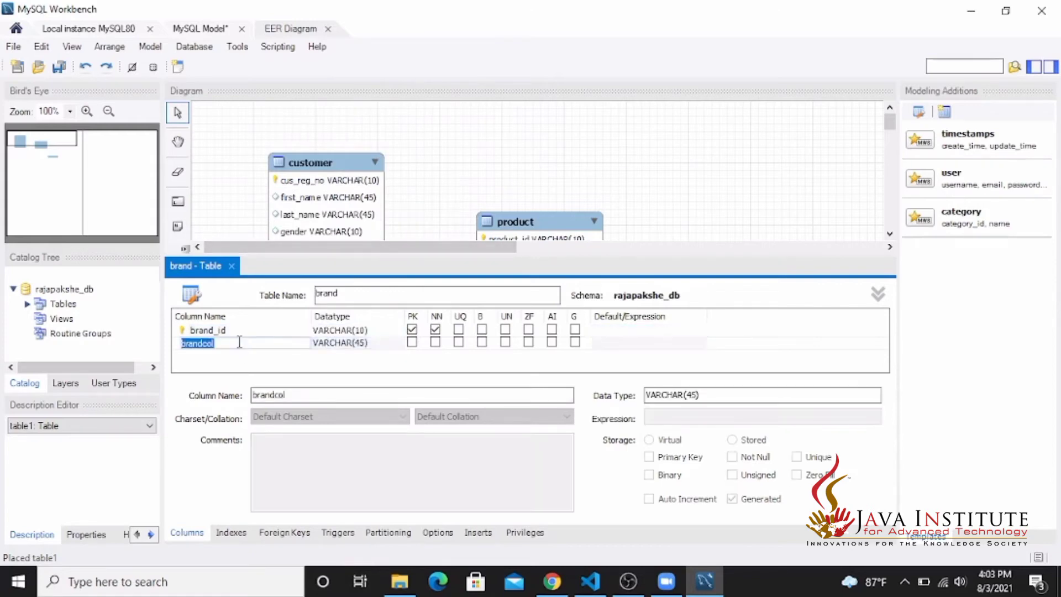
type("brand")
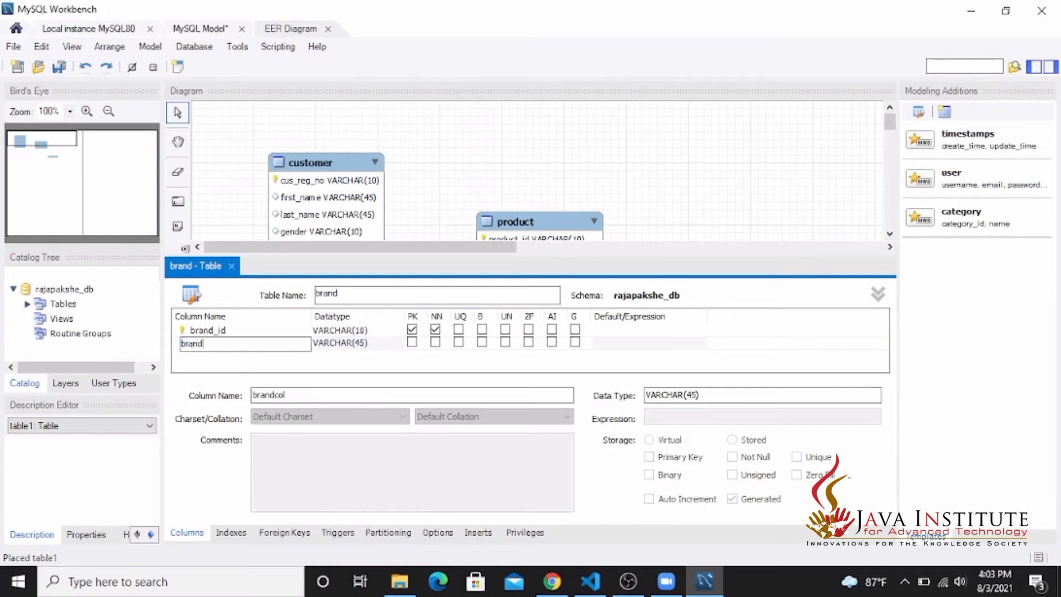
type("_name")
left_click(231, 266)
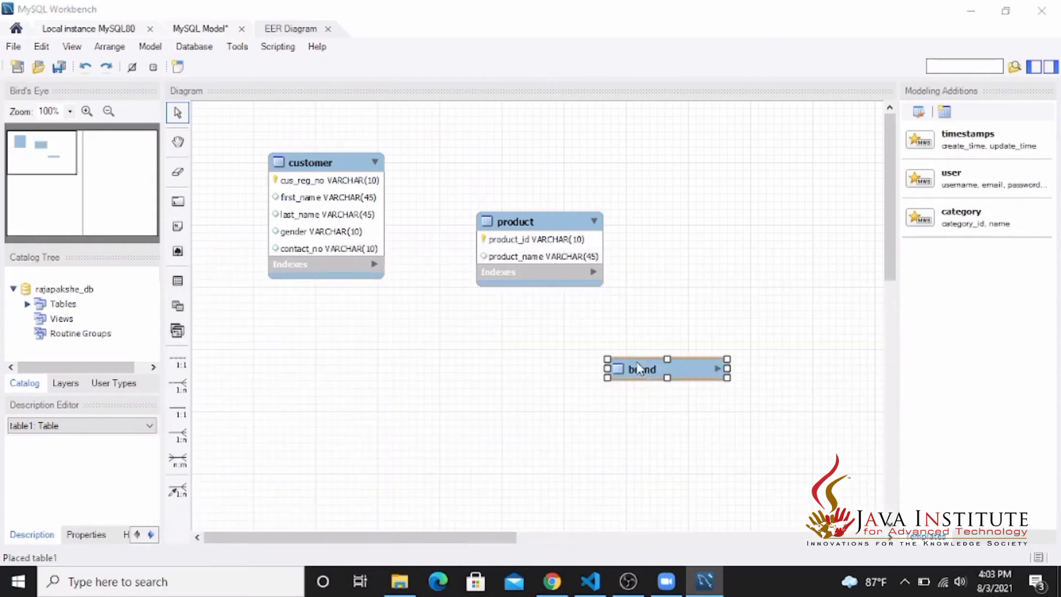
Expand the brand table and arrange the diagram with brand at the upper right and product lower, between customer and brand
left_click(716, 367)
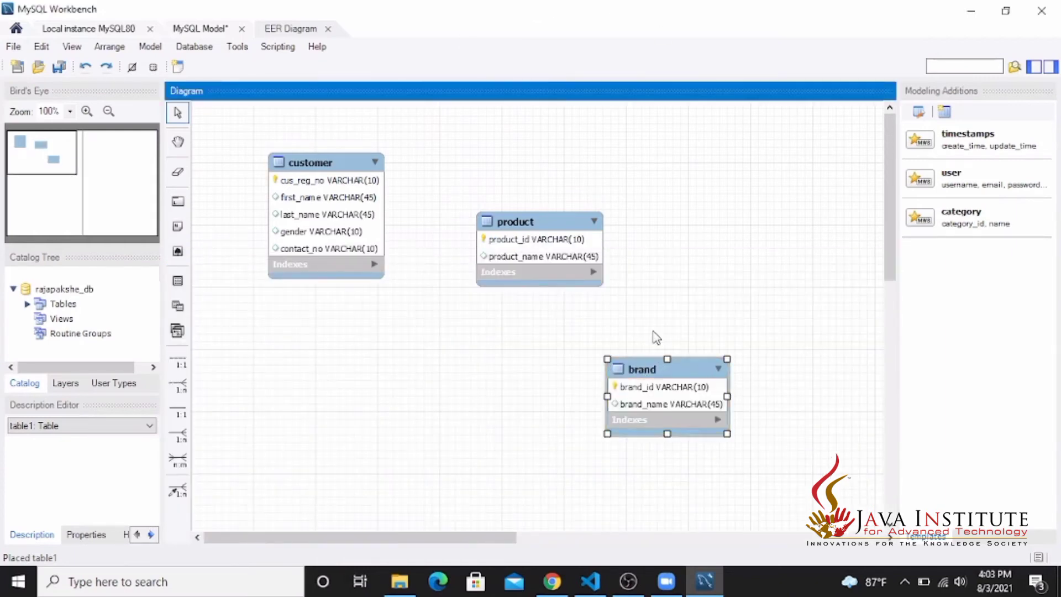
left_click_drag(675, 387, 709, 221)
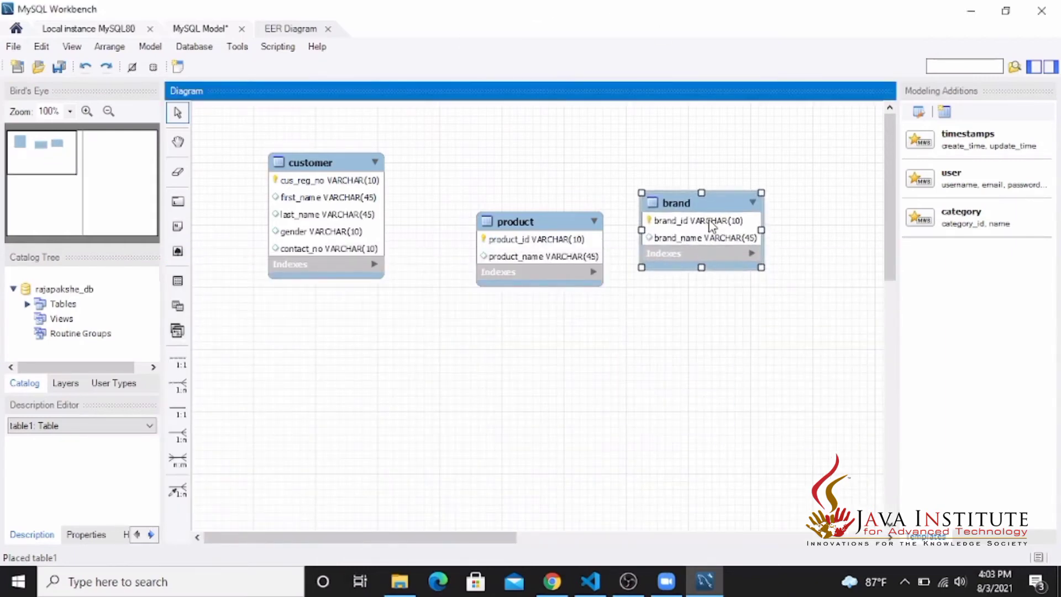
left_click(719, 396)
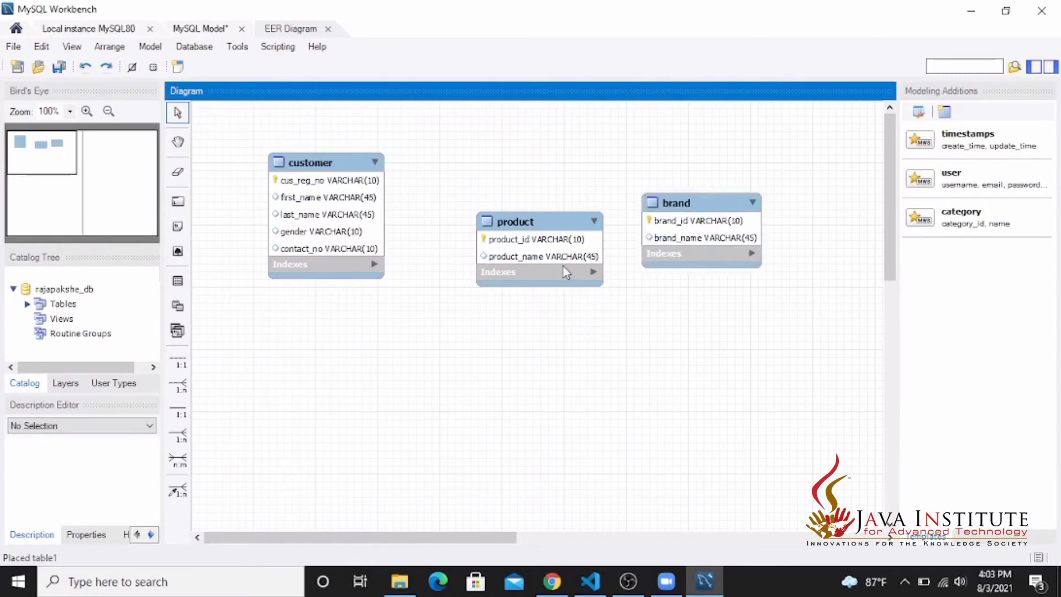
left_click_drag(563, 266, 533, 351)
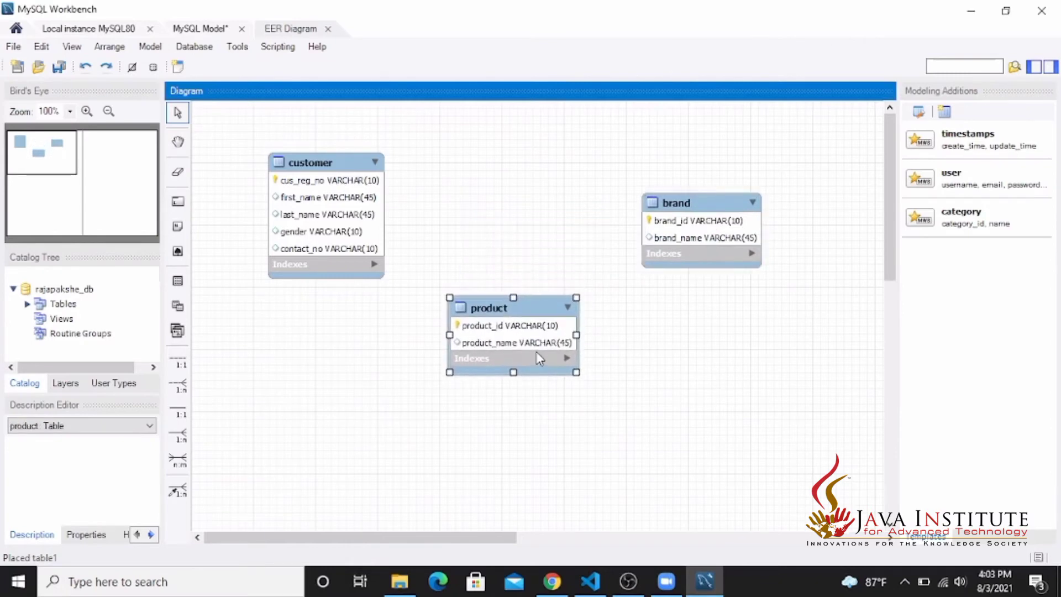
left_click(713, 367)
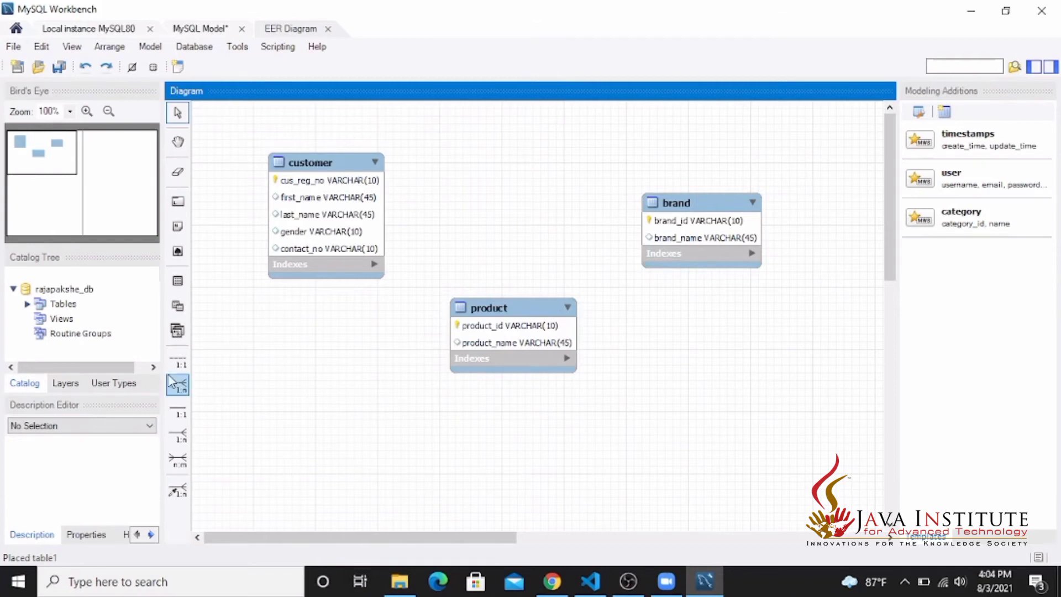
Create a 1:n non-identifying relationship with product receiving the foreign key and brand as the referenced table
left_click(182, 389)
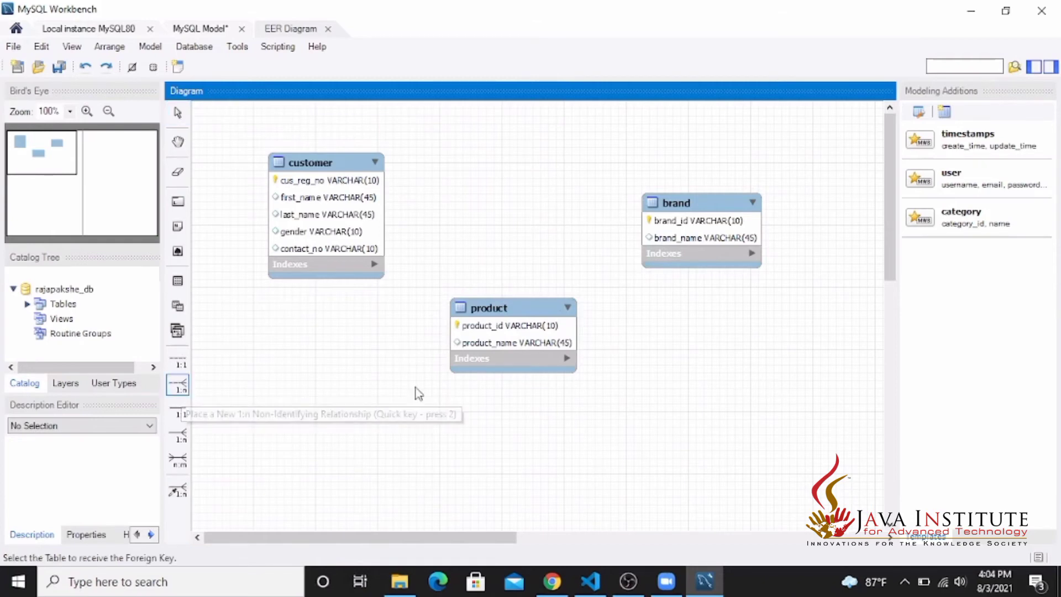
left_click(536, 336)
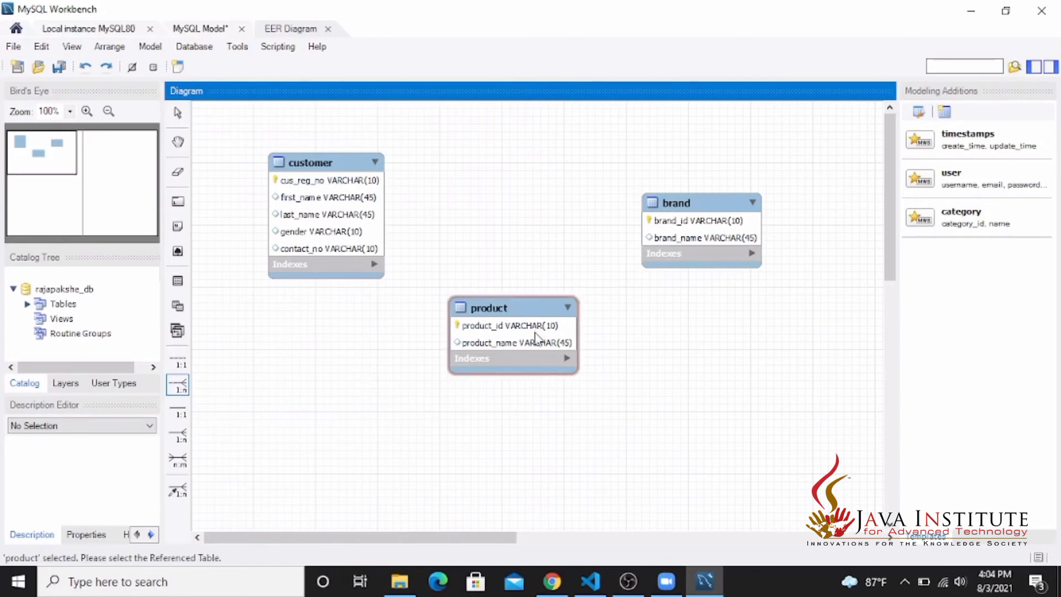
left_click(705, 244)
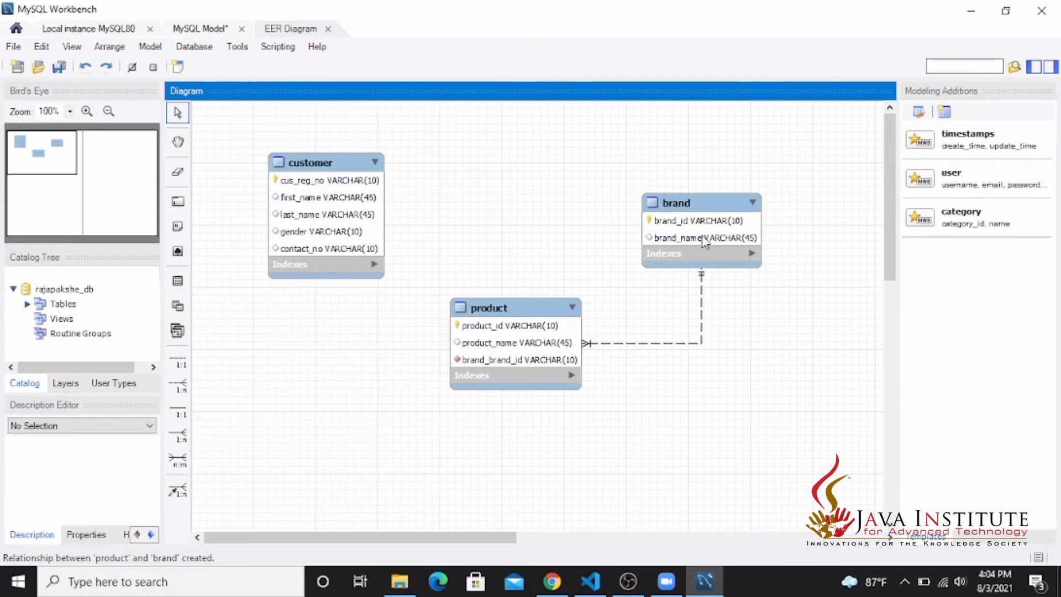
Reposition the brand table farther up and to the right, and the product table higher between customer and brand
left_click_drag(704, 240, 742, 205)
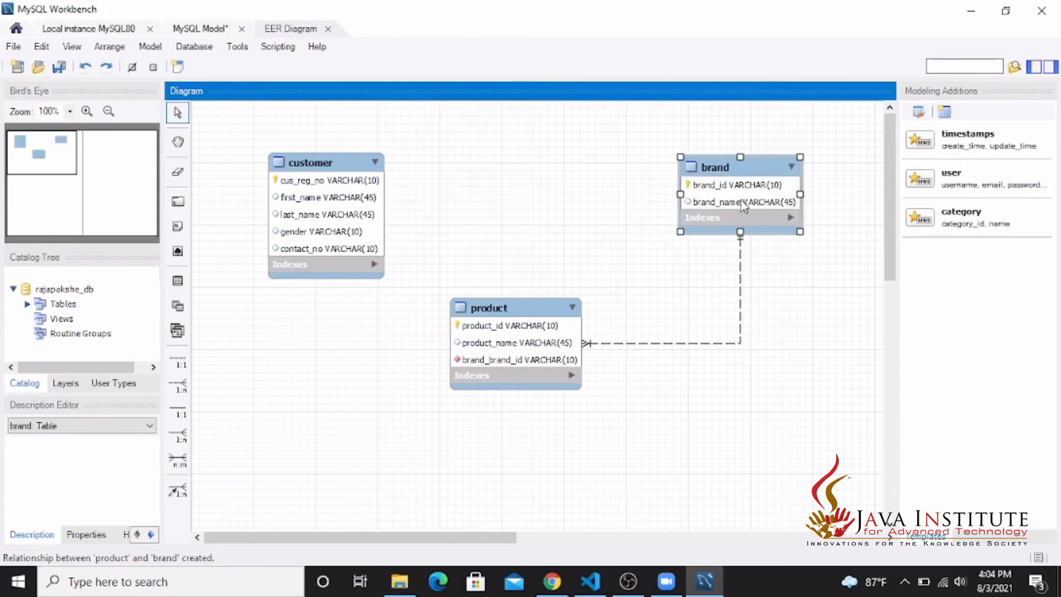
left_click_drag(520, 370, 551, 314)
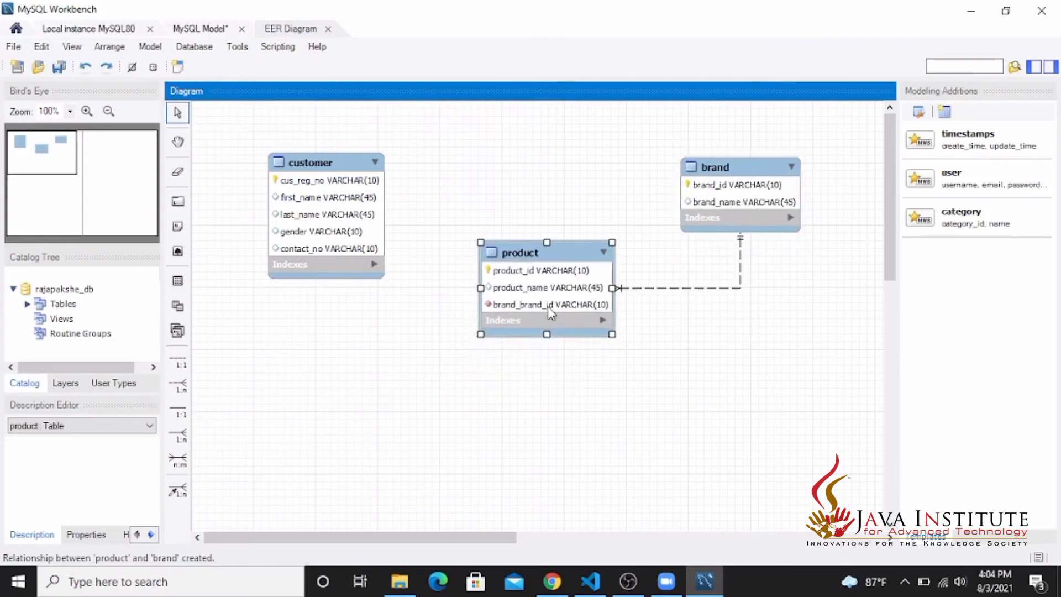
left_click(664, 467)
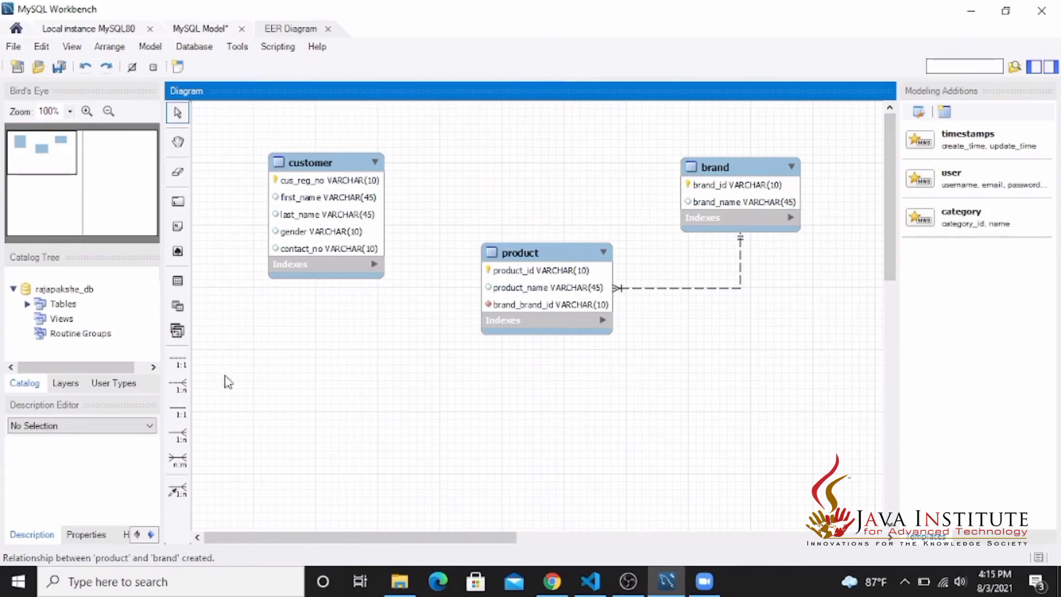
Create an n:m identifying relationship between customer and product, placing the associative table below them and moving product slightly up and left
left_click(179, 463)
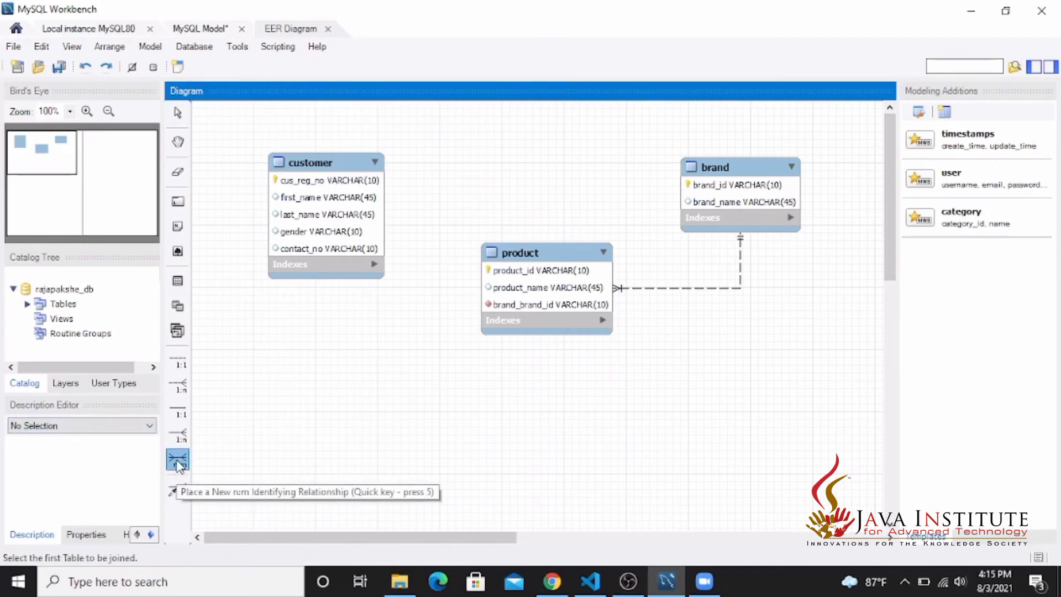
left_click(337, 229)
left_click(513, 308)
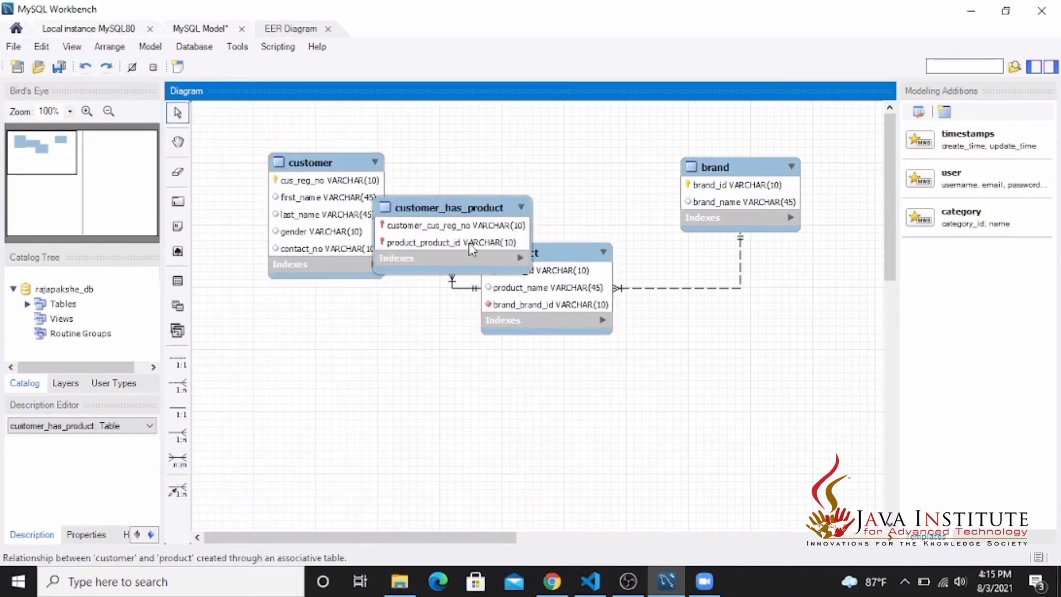
left_click_drag(461, 220, 402, 417)
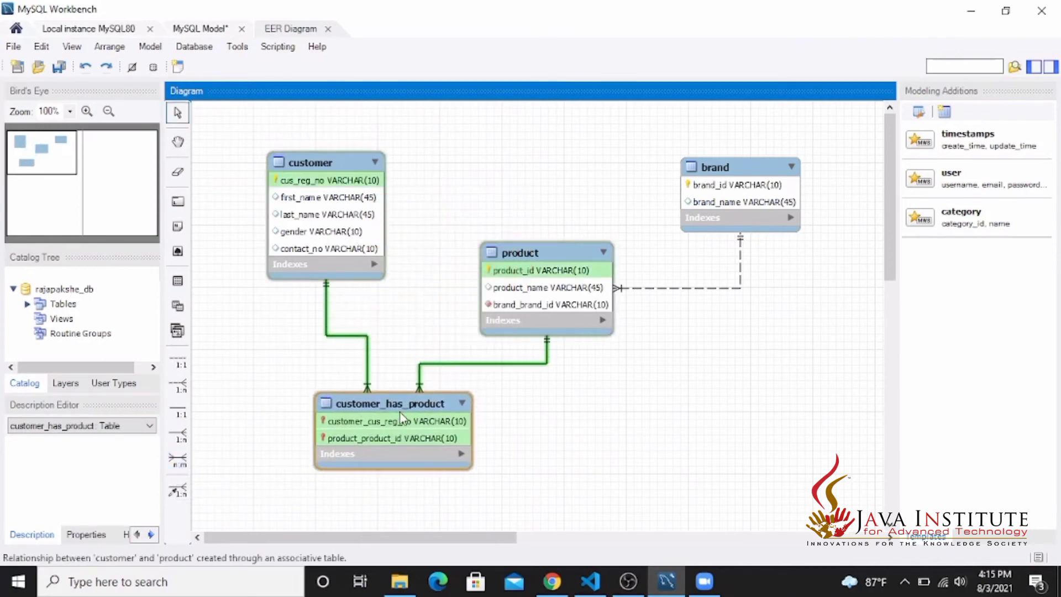
left_click_drag(545, 276, 520, 244)
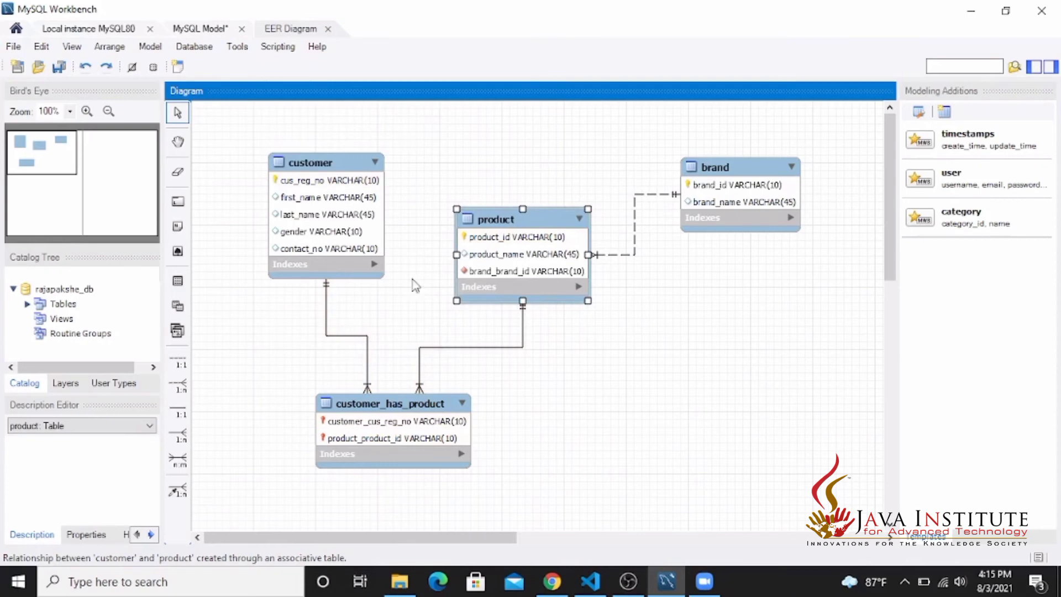
Make the relationship between customer and customer_has_product non-identifying and close the relationship editor
right_click(363, 338)
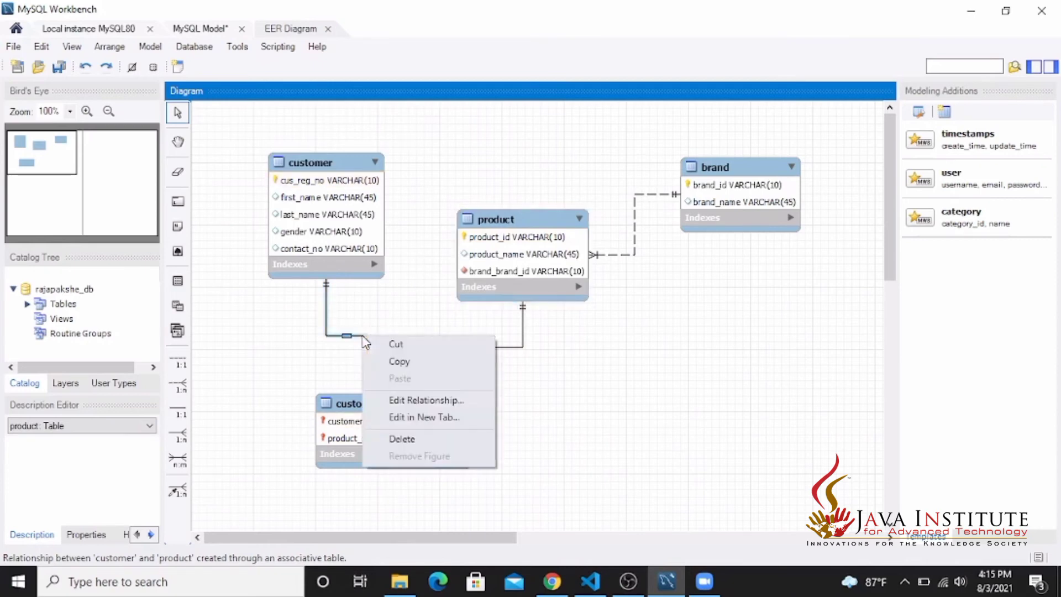
left_click(410, 407)
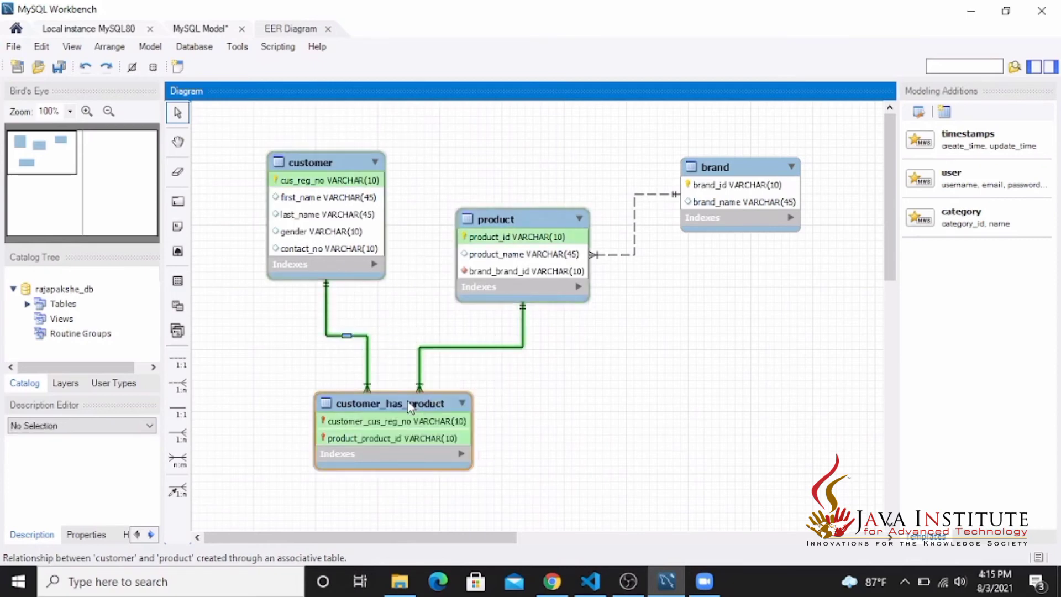
left_click(285, 535)
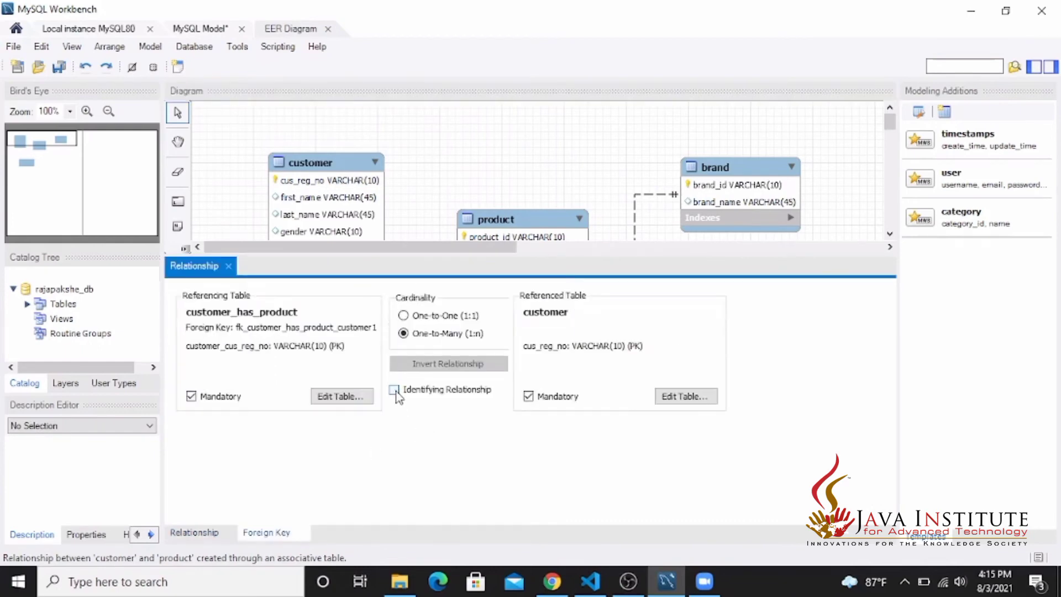
left_click(229, 266)
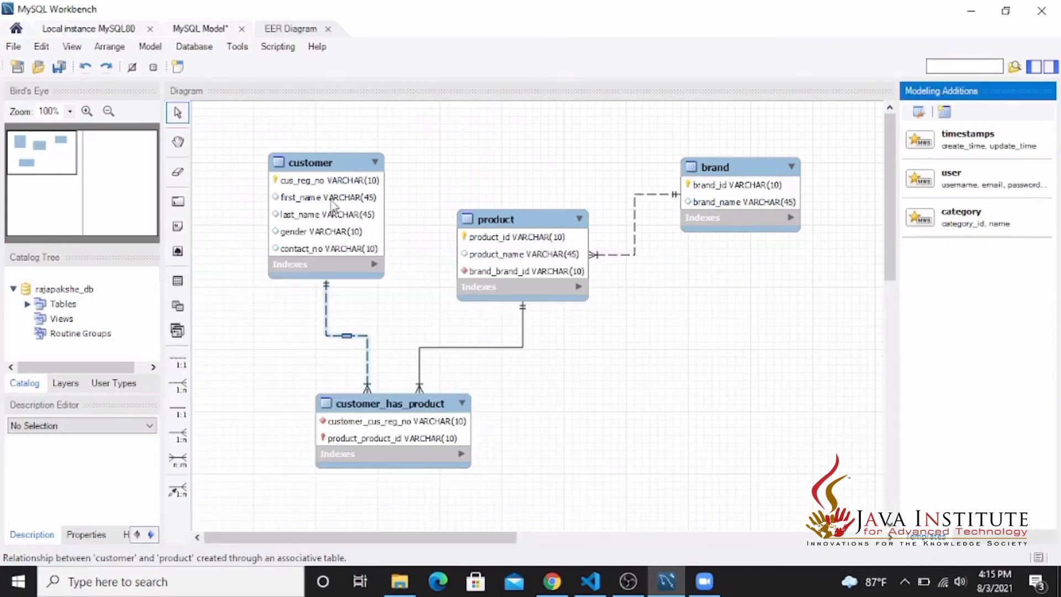
Make the relationship between product and customer_has_product non-identifying and close the relationship editor
right_click(489, 348)
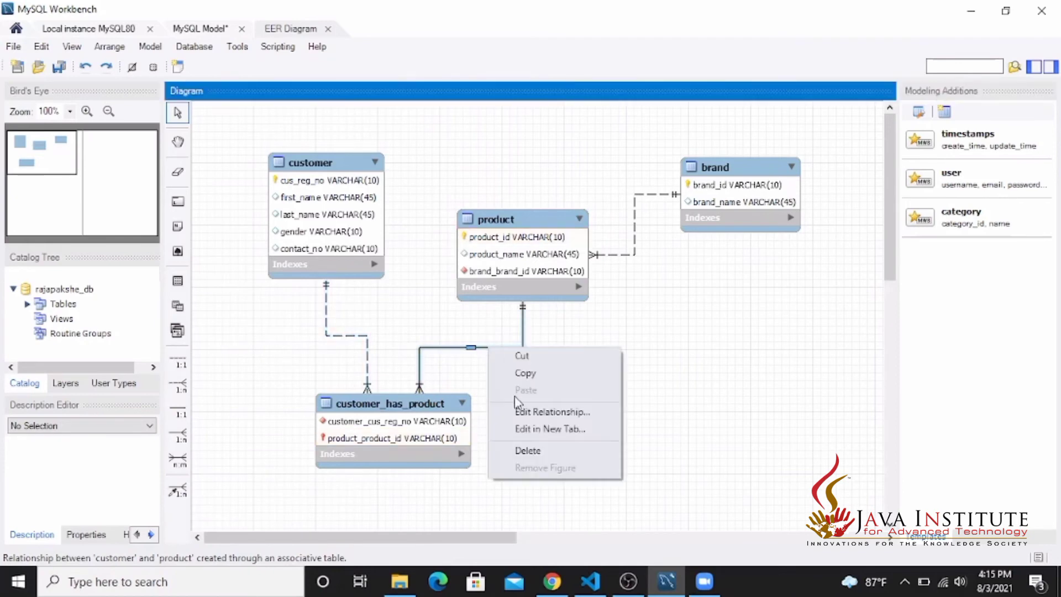
left_click(532, 413)
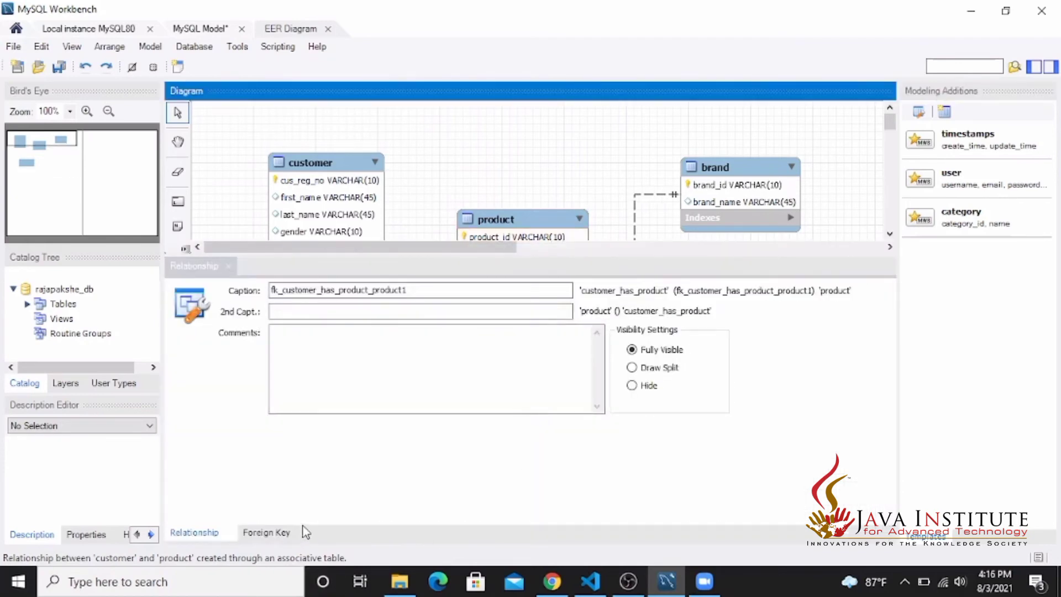
left_click(283, 533)
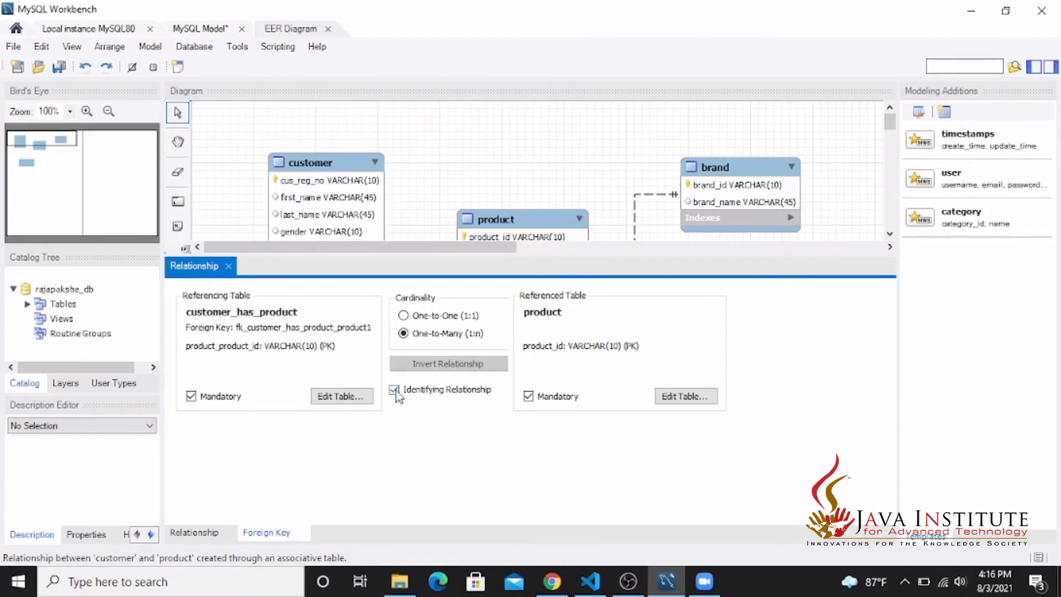
left_click(229, 266)
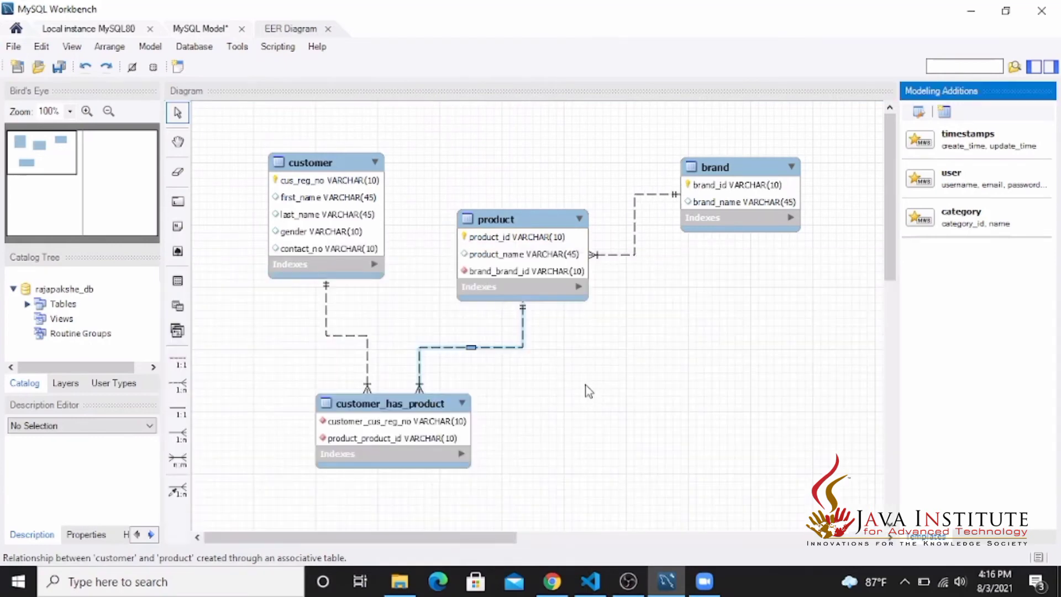
left_click(588, 391)
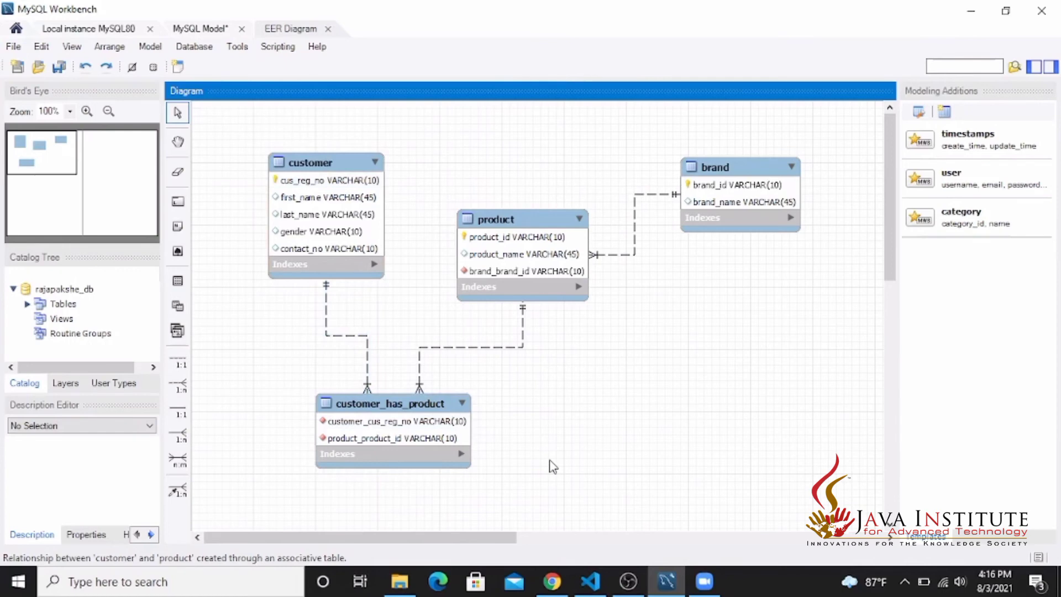
Open the customer_has_product table for editing with an enlarged column list and add an id column as its primary key
left_click(385, 429)
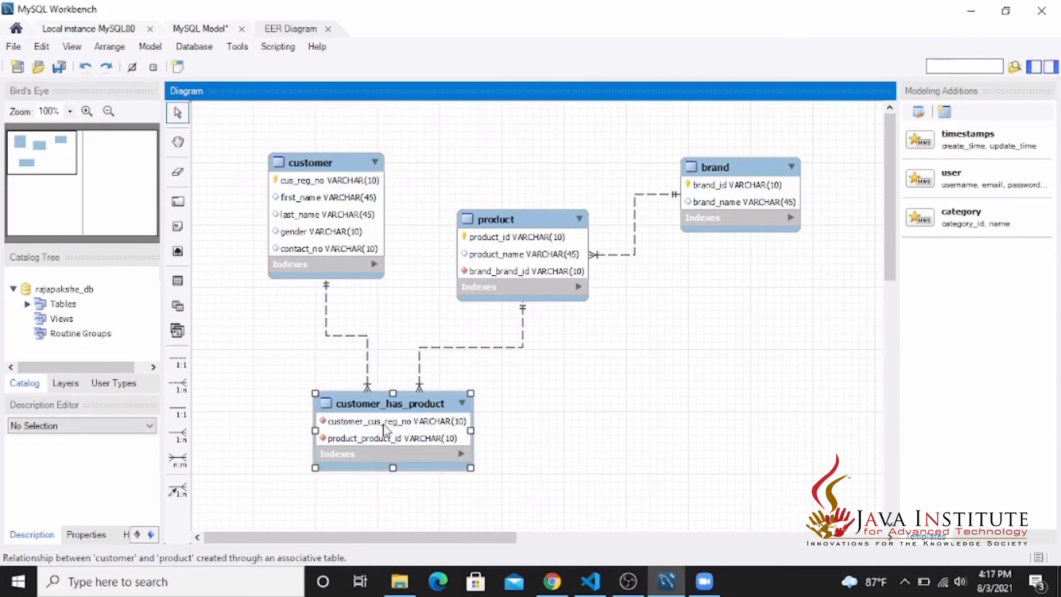
double_click(385, 429)
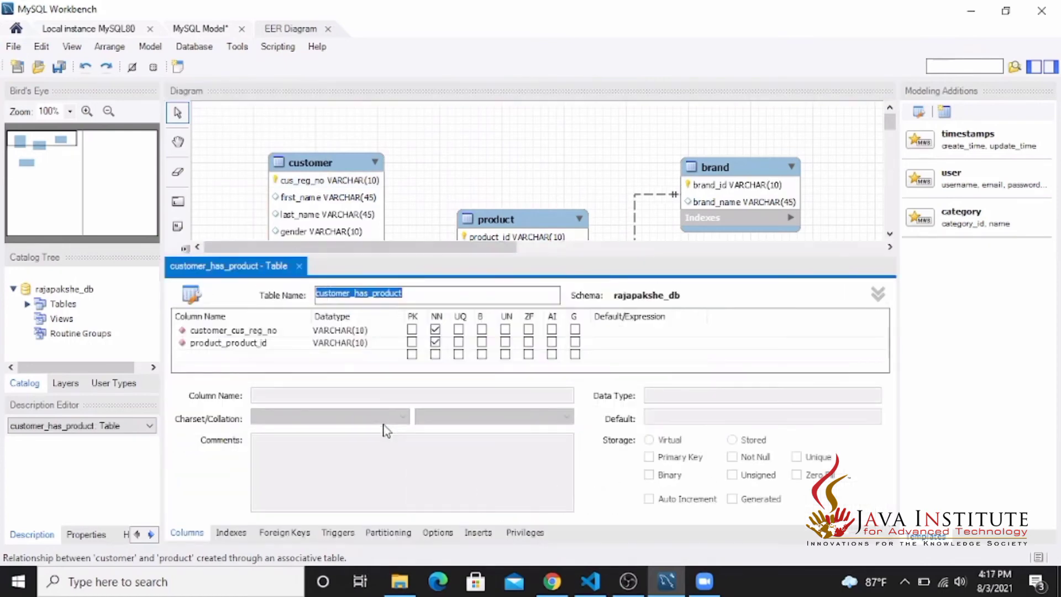
left_click_drag(393, 253, 426, 144)
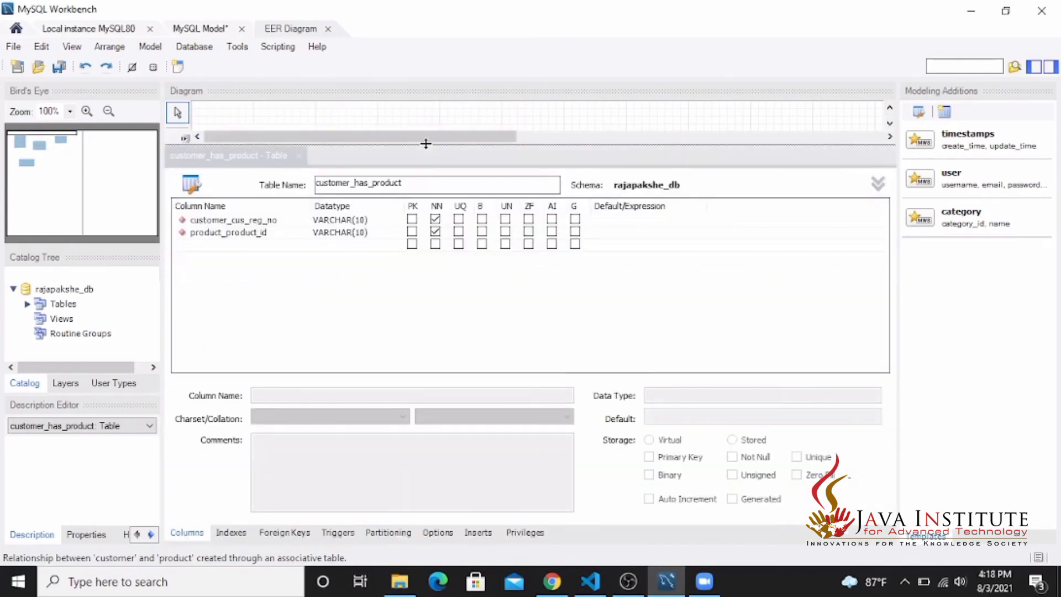
left_click(273, 245)
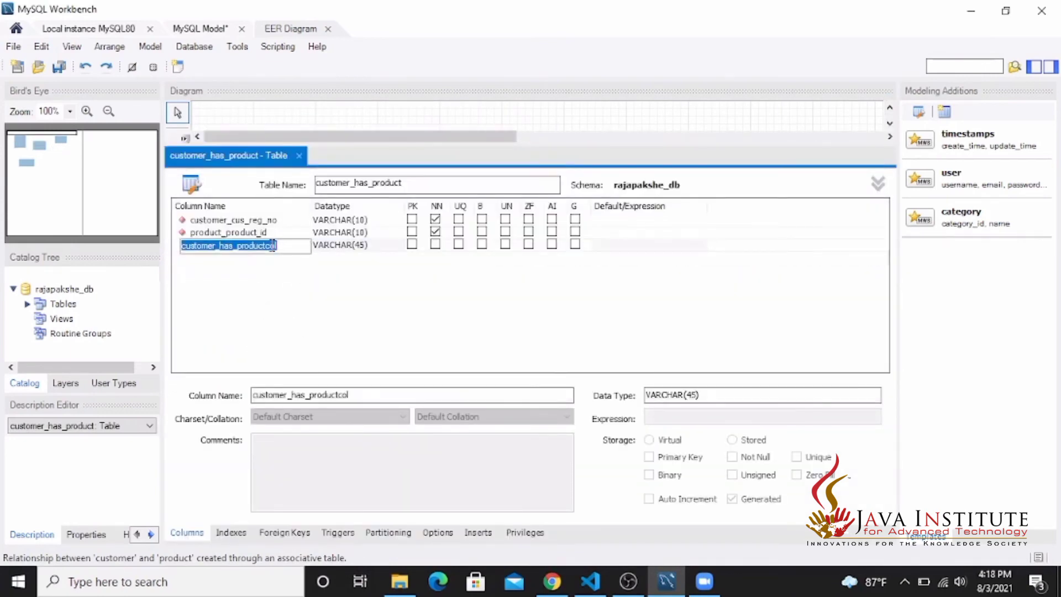
type("id")
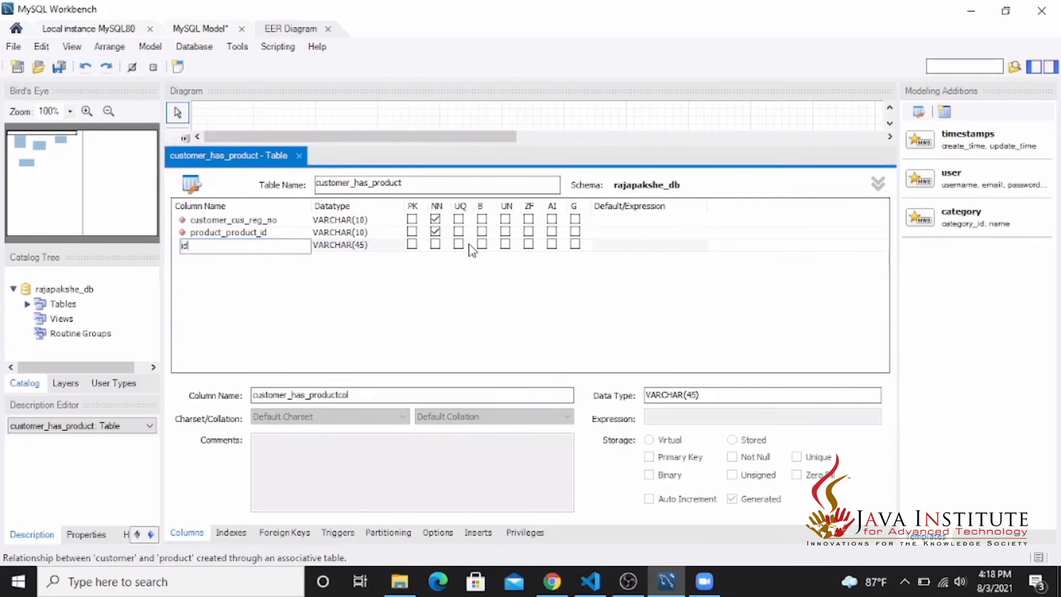
left_click(412, 244)
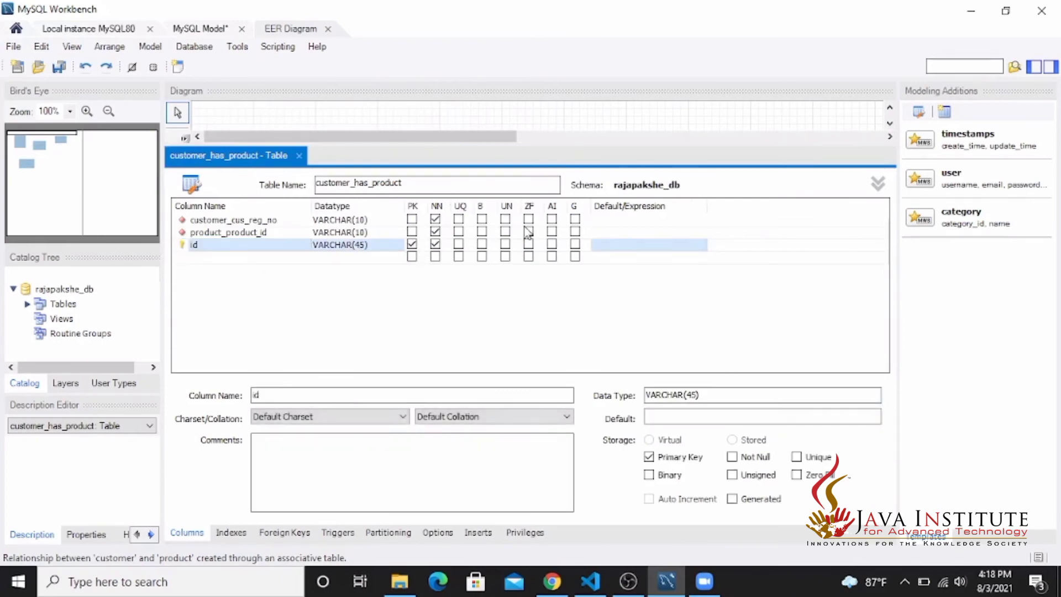
Set the id column's data type to INT and enable auto increment for it
left_click(552, 244)
left_click(397, 245)
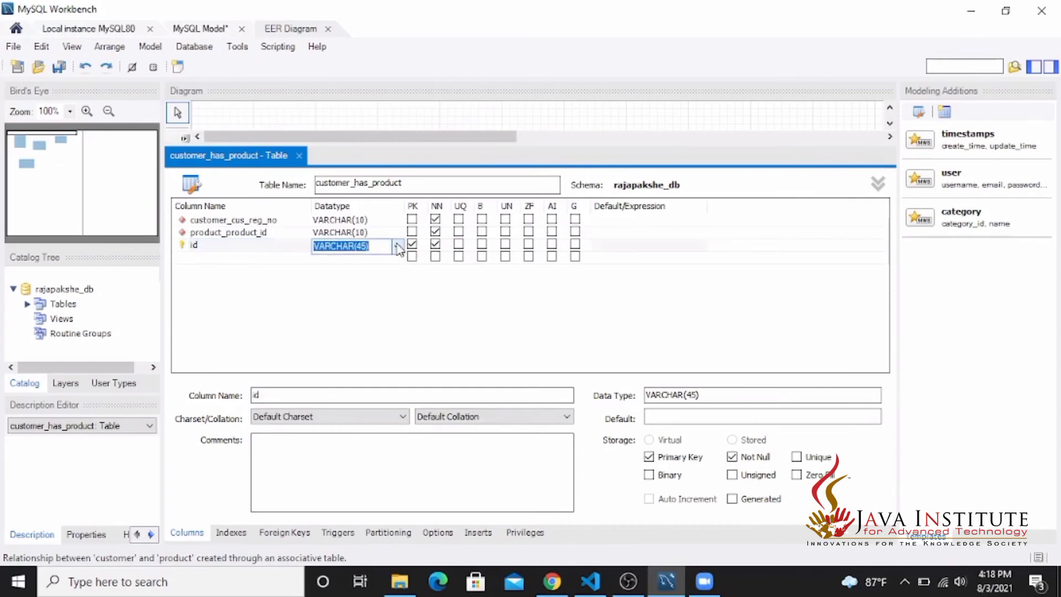
left_click(394, 244)
left_click(377, 6)
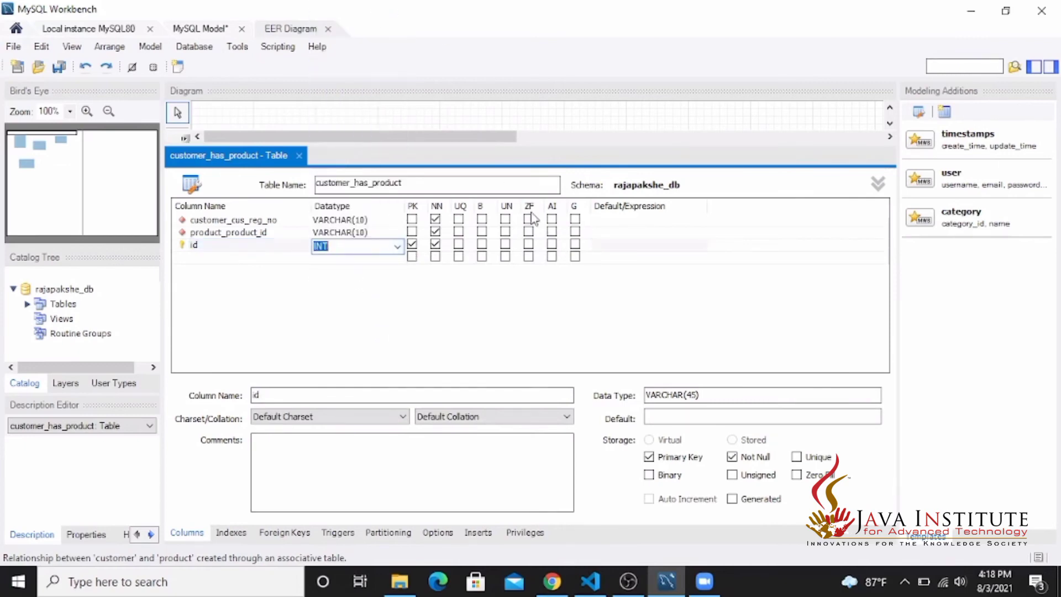
left_click(552, 244)
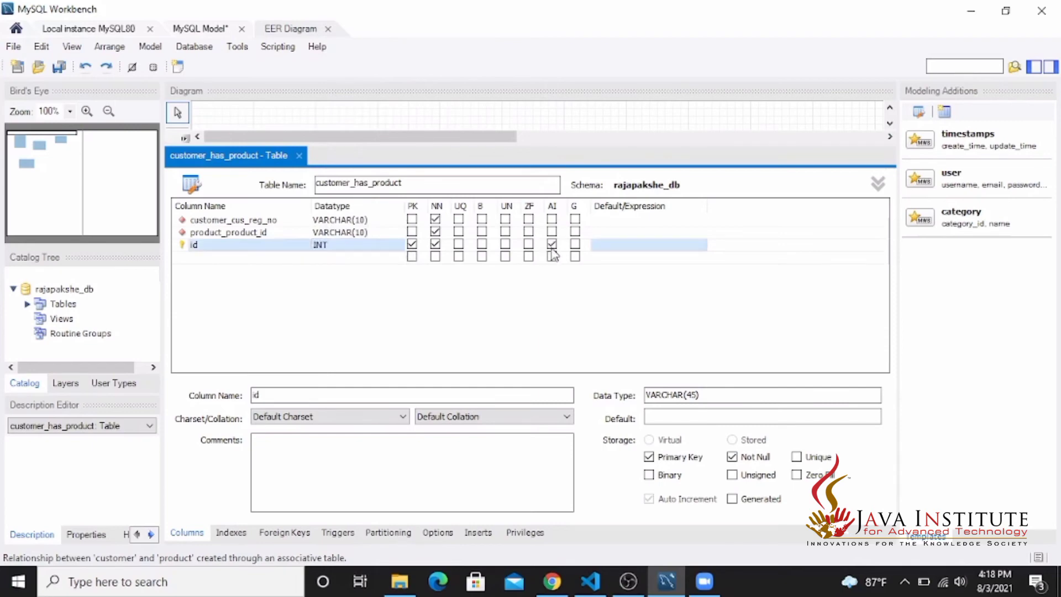
Reorder the id column to be first in customer_has_product and close the table's editor
left_click_drag(219, 244, 225, 220)
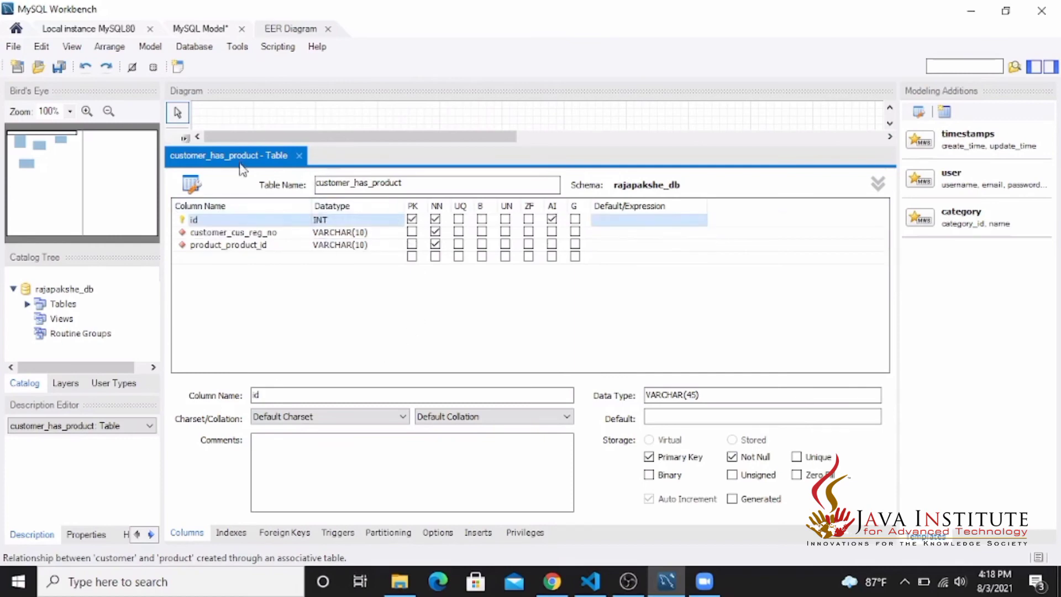
left_click(298, 152)
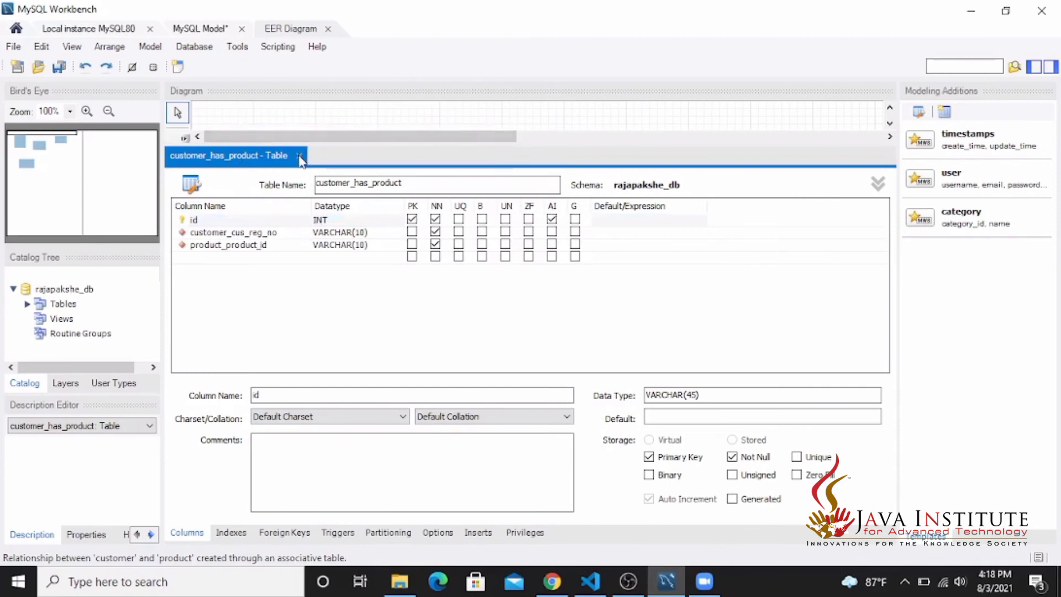
left_click(298, 155)
left_click(559, 412)
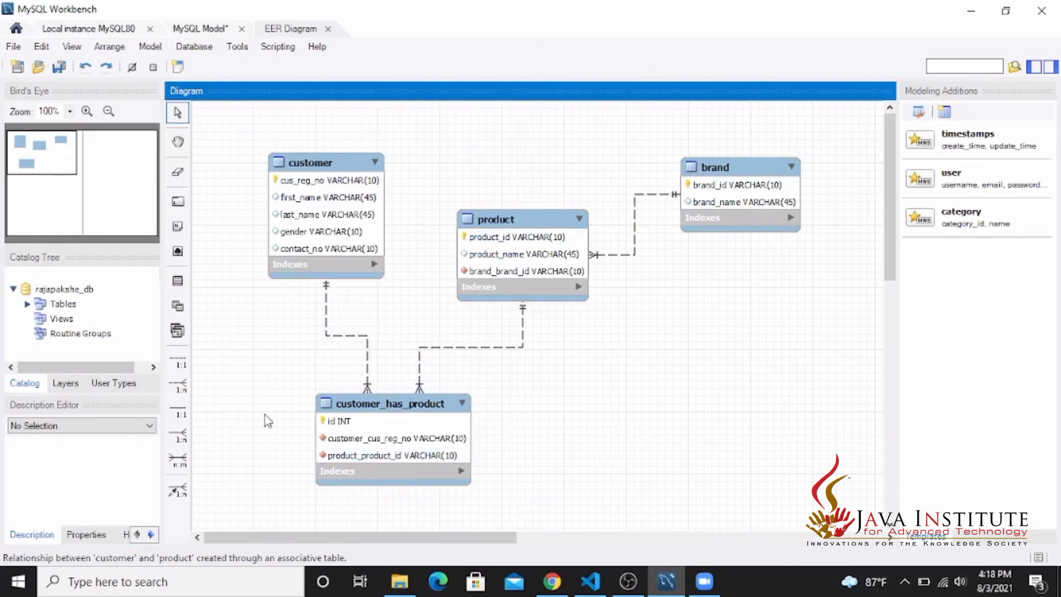
Start forward engineering to the database with the default connection and options, and enter the MySQL server password for root
left_click(199, 48)
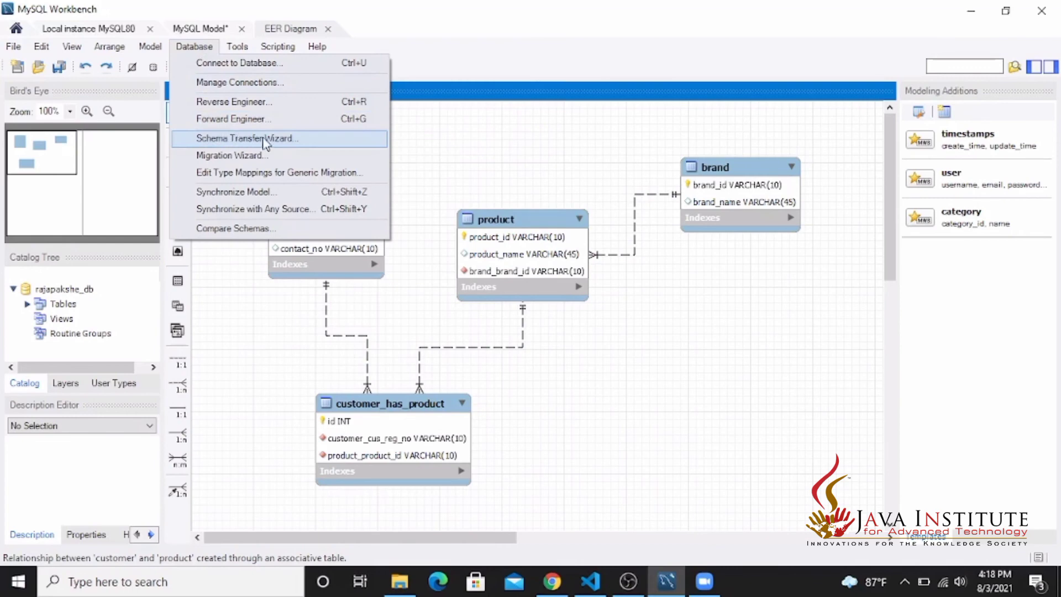
key("Escape")
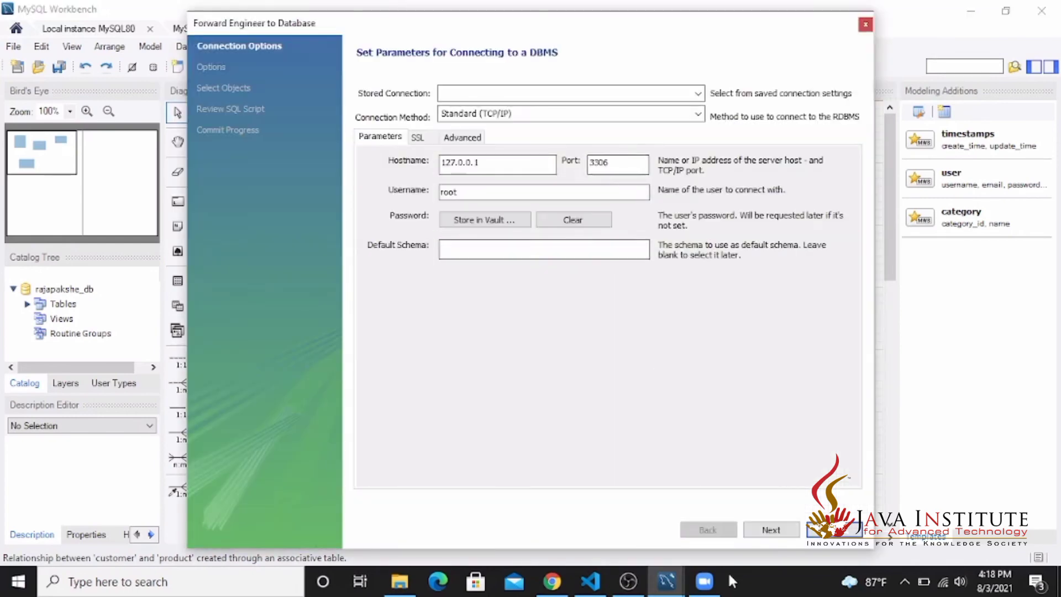
left_click(772, 530)
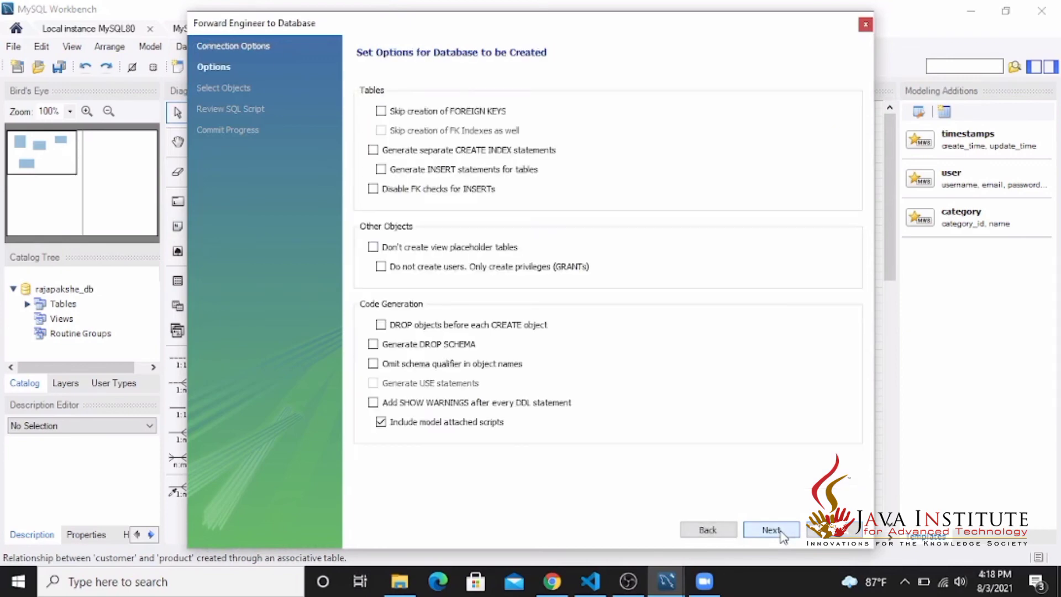
left_click(779, 531)
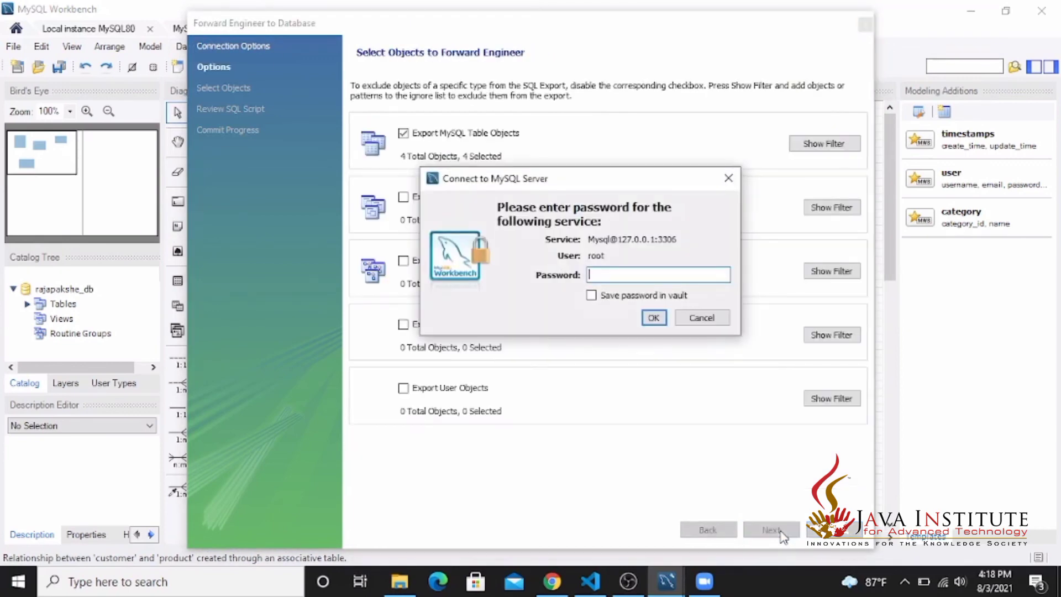
type("*")
left_click(654, 317)
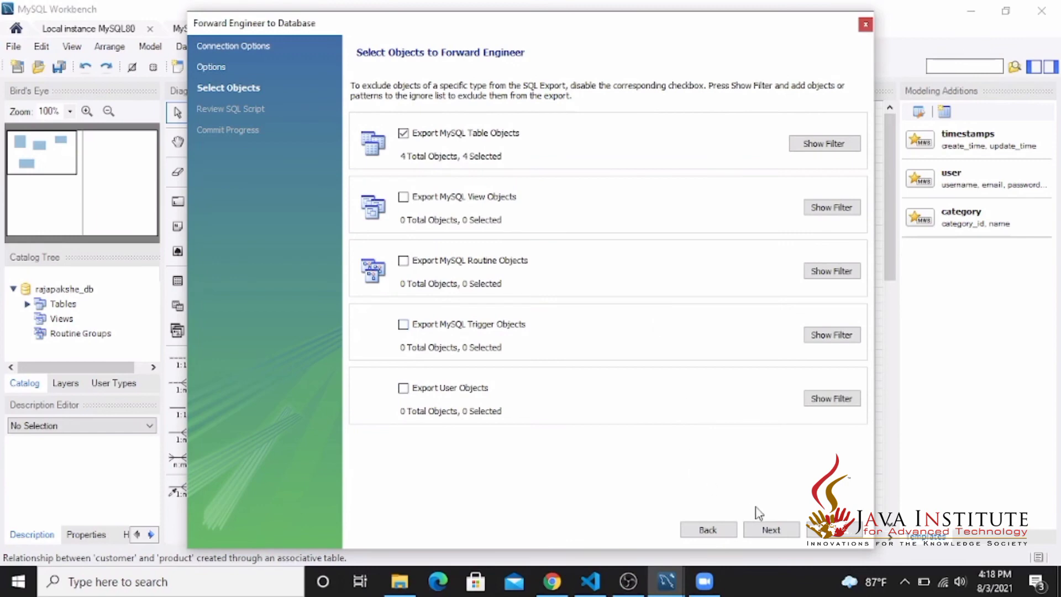
Forward engineer the selected table objects by executing the generated SQL script, and close the wizard
left_click(772, 528)
left_click(772, 529)
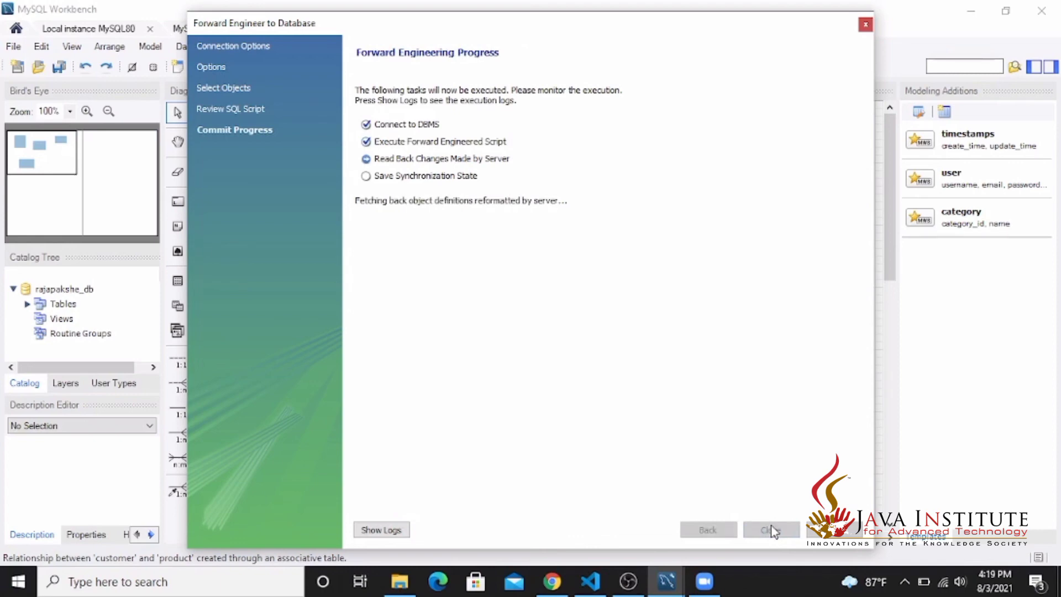
left_click(771, 529)
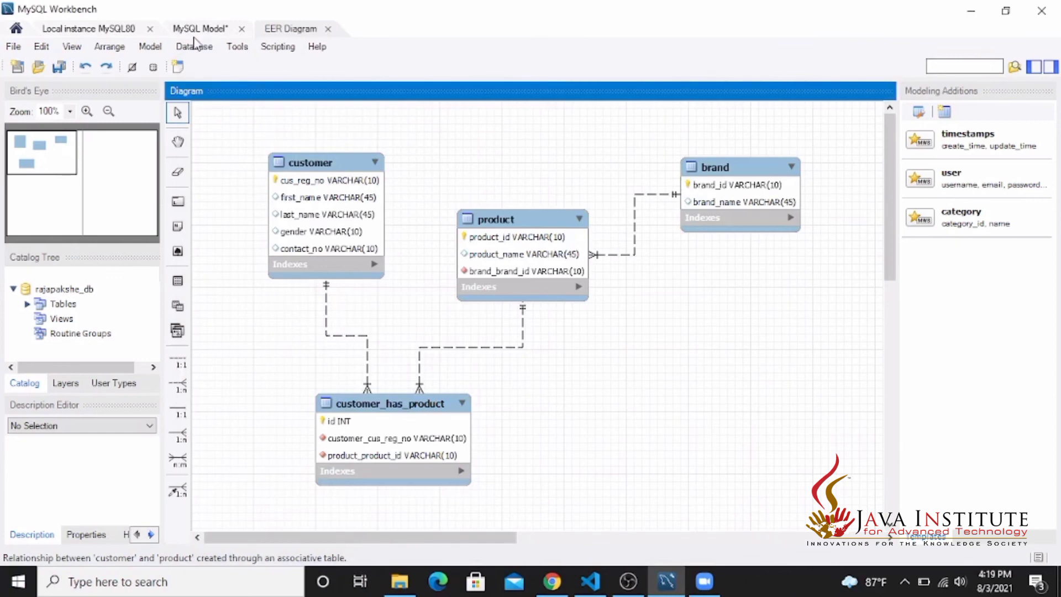
Switch to the local MySQL server connection and expand the rajapakshe_db schema to list its tables
left_click(74, 28)
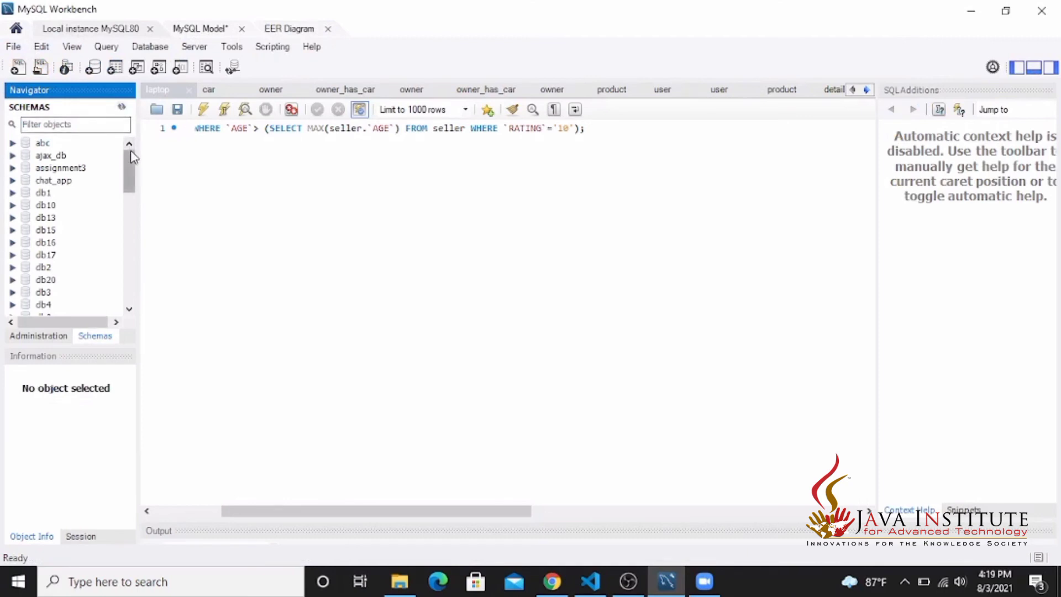
left_click_drag(132, 159, 142, 260)
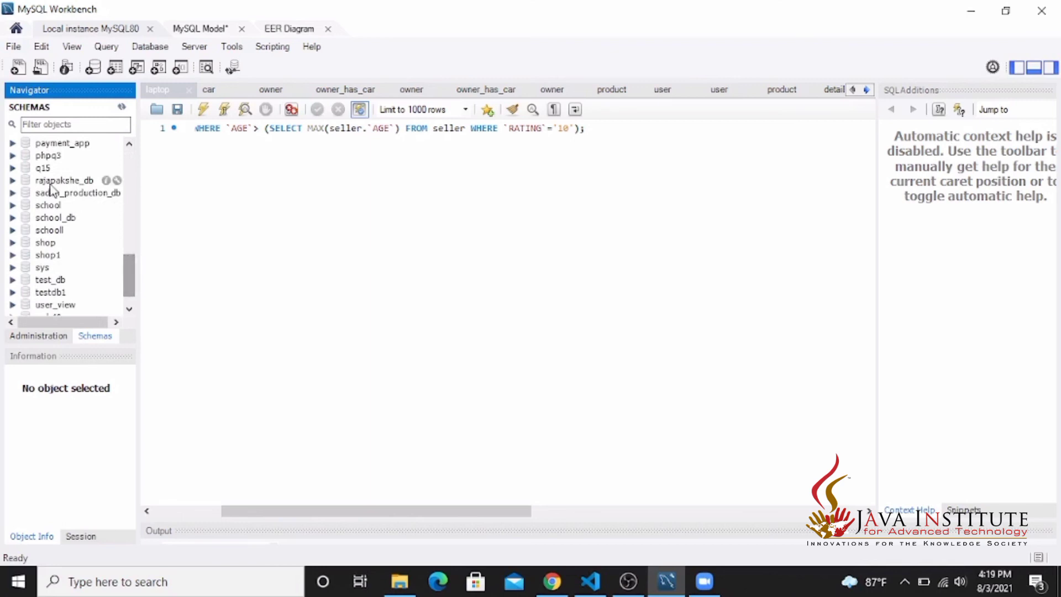
left_click(12, 181)
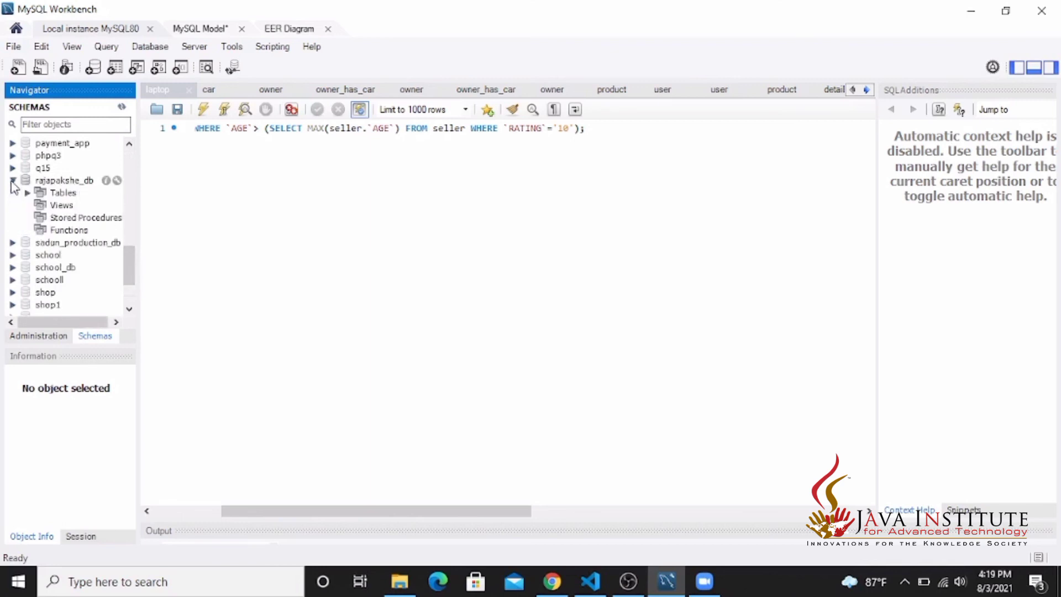
left_click(27, 193)
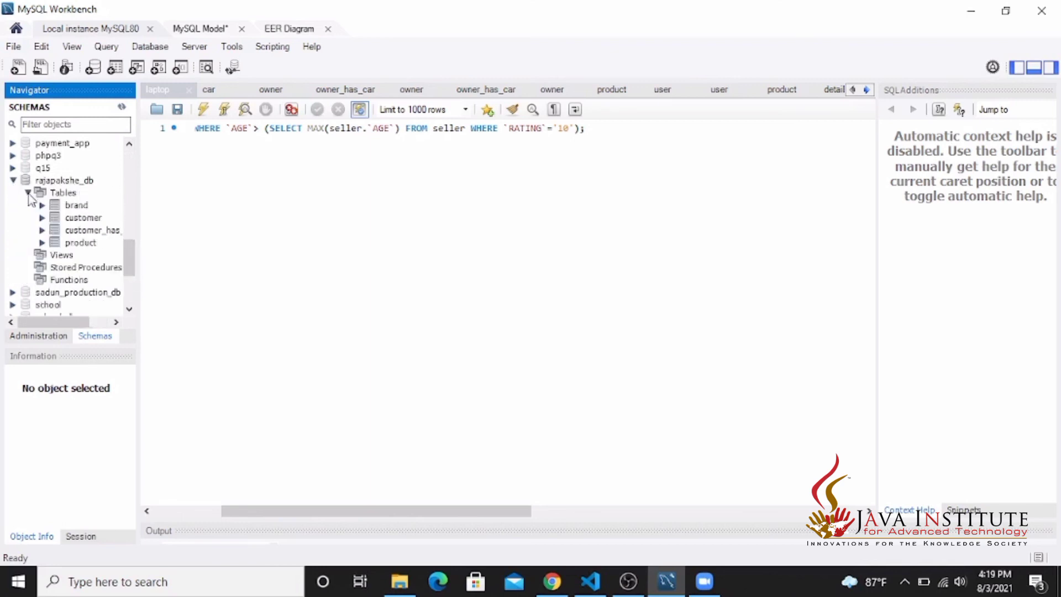
Rename the customer_has_product table in rajapakshe_db to invioce and apply the generated ALTER TABLE script to the database
left_click(107, 231)
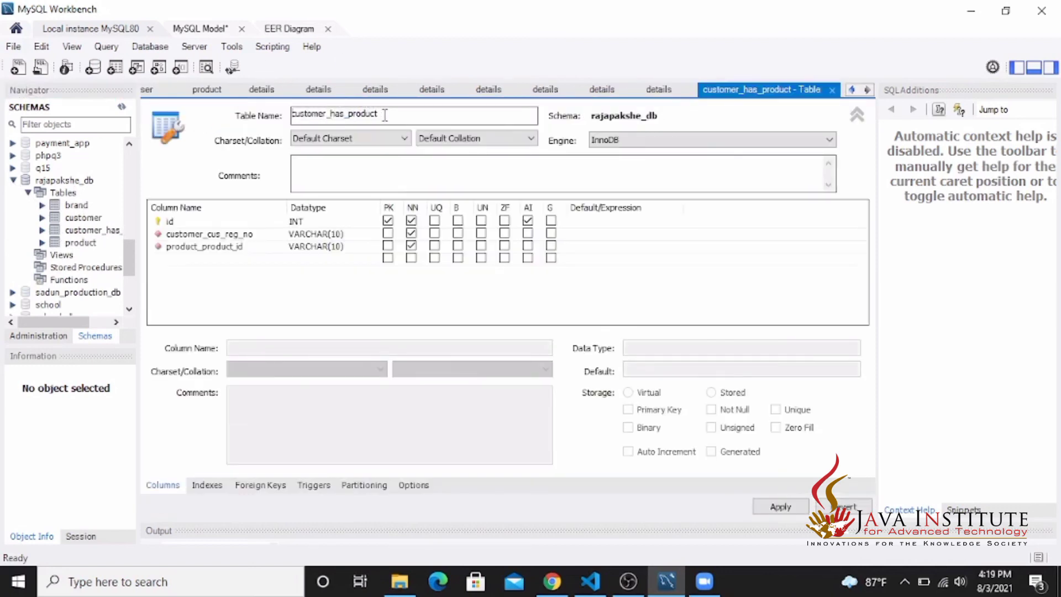
left_click_drag(385, 114, 293, 111)
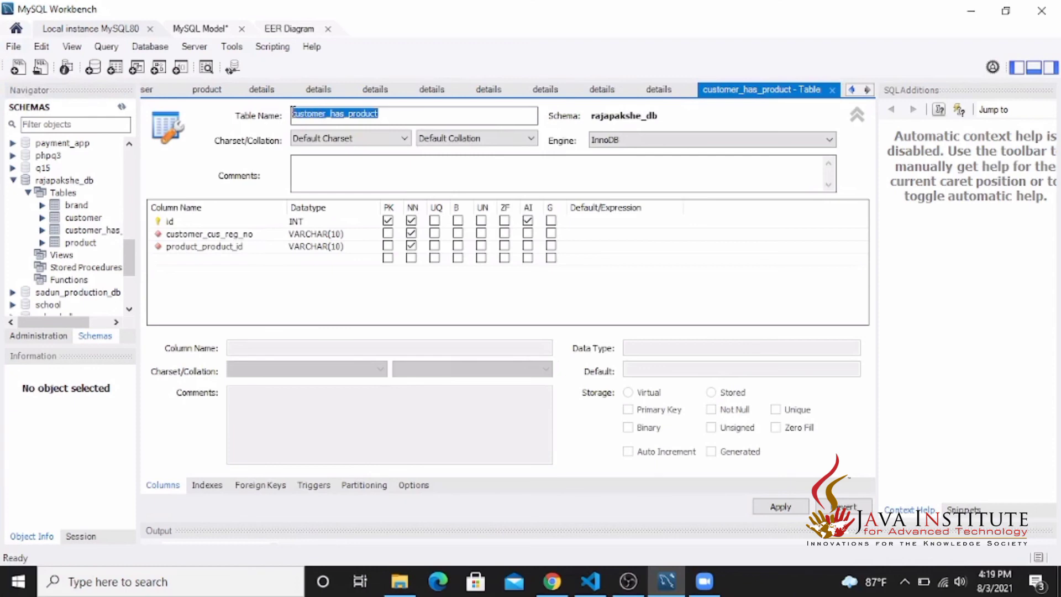
type("nvioce")
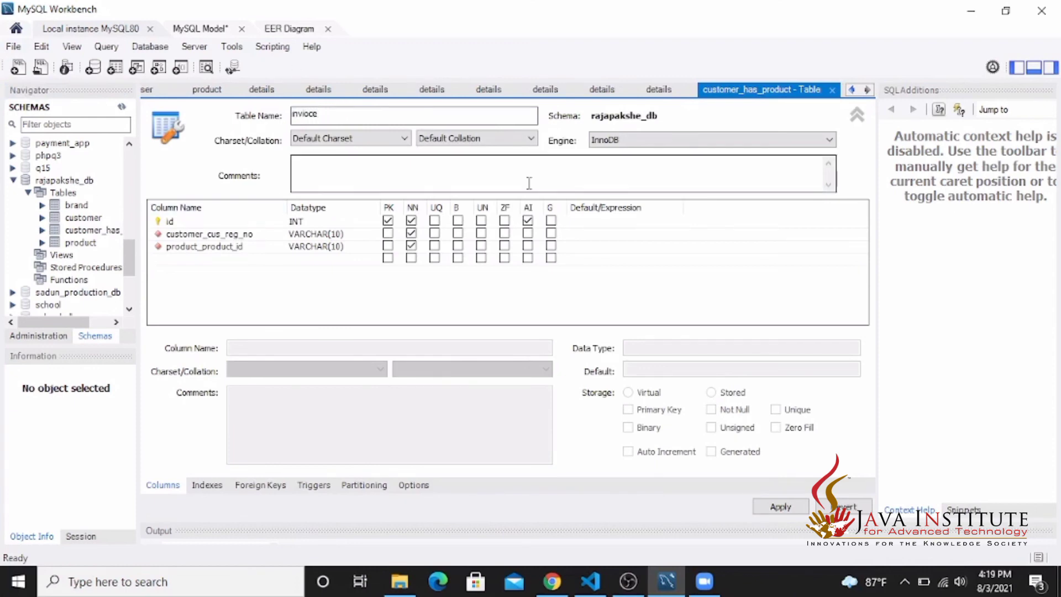
left_click(784, 507)
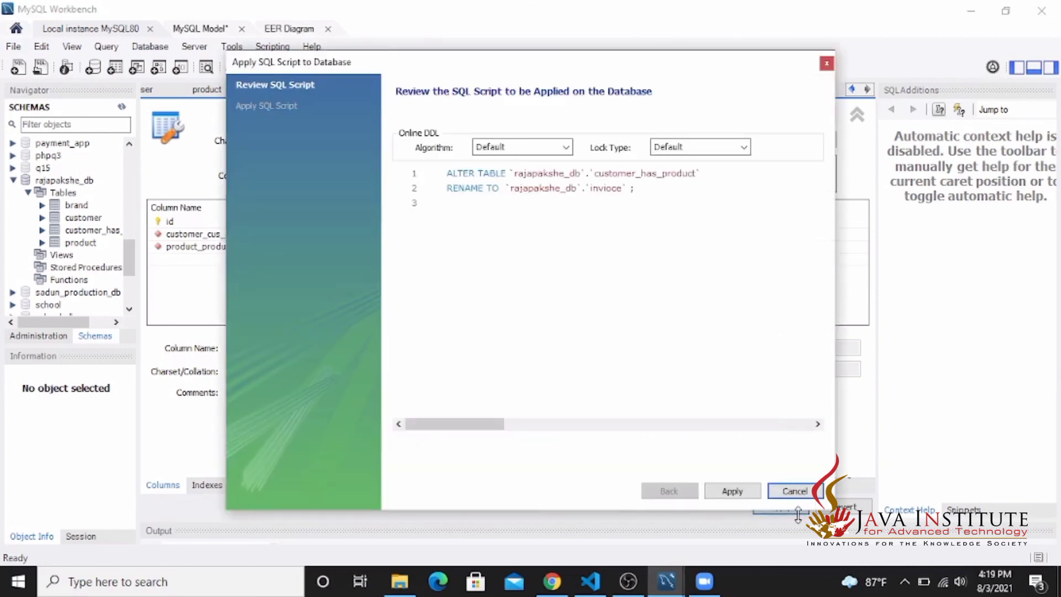
left_click(748, 492)
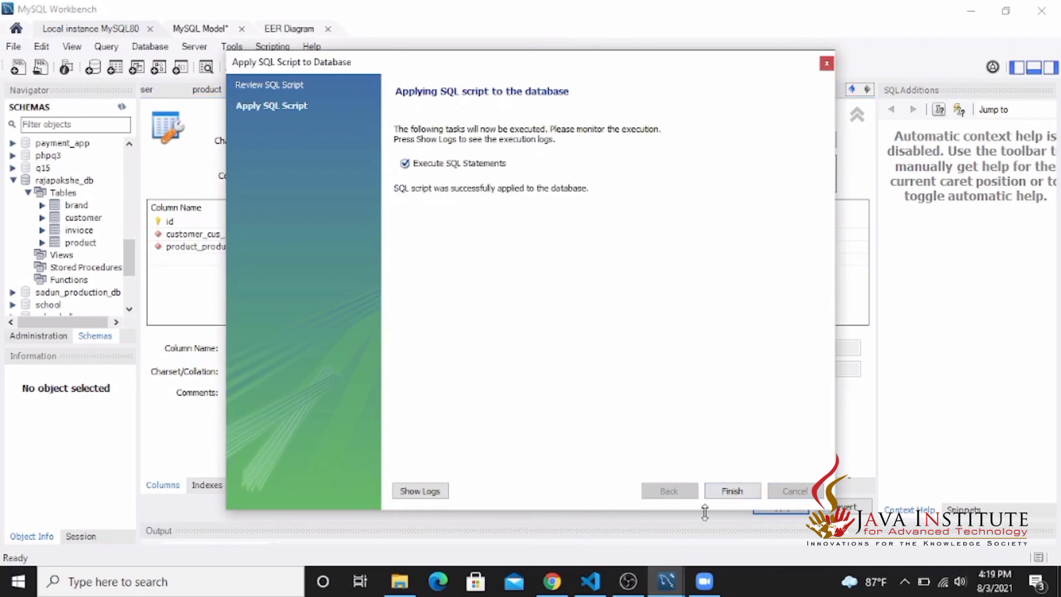
left_click(725, 495)
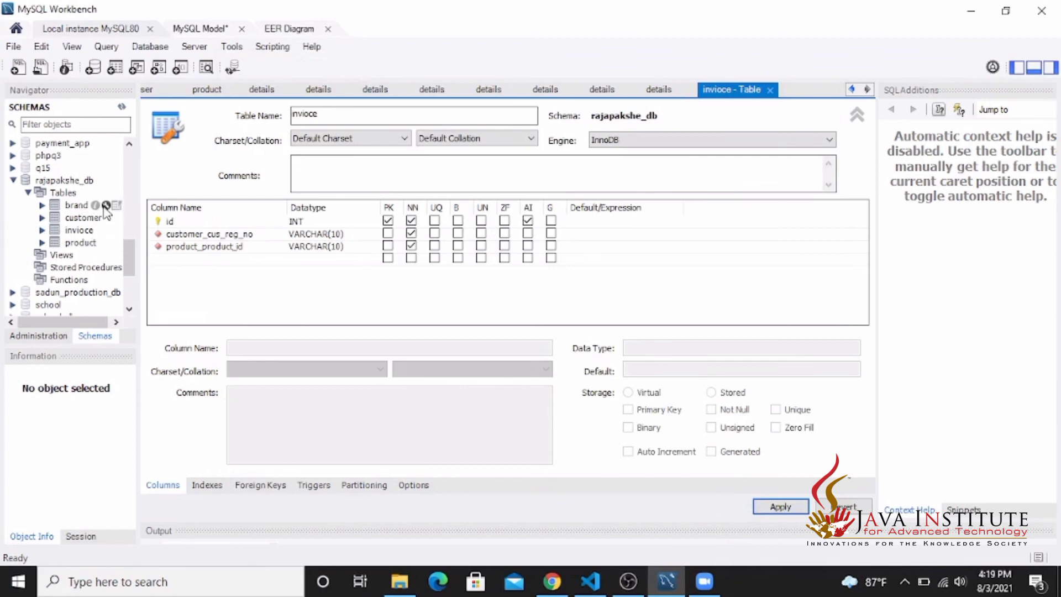
mouse_move(114, 244)
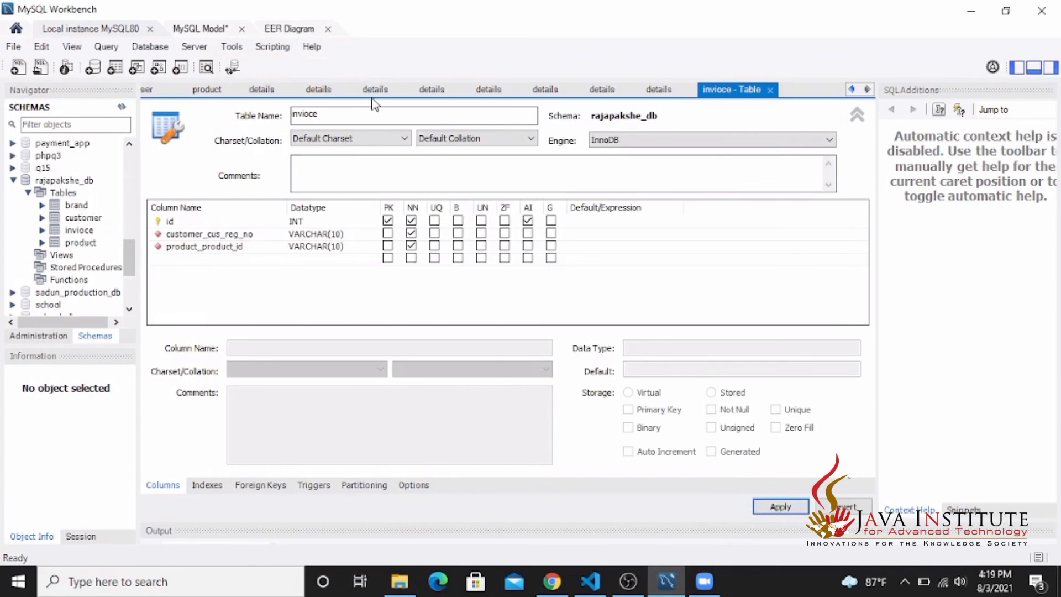